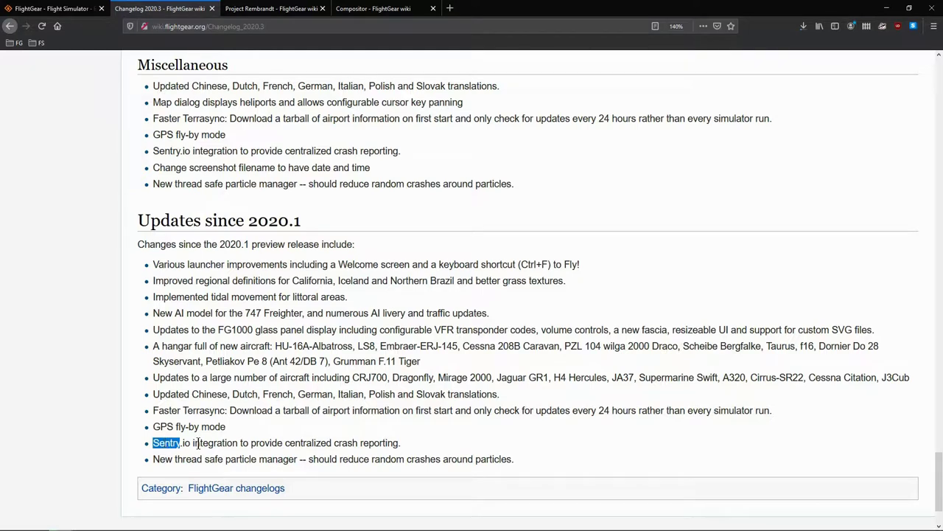
# - Read the Sentry.io crash reporting and thread safe particle manager entries under "Updates since 2020.1" in the changelog
pyautogui.doubleClick(196, 442)
pyautogui.doubleClick(165, 442)
pyautogui.doubleClick(197, 460)
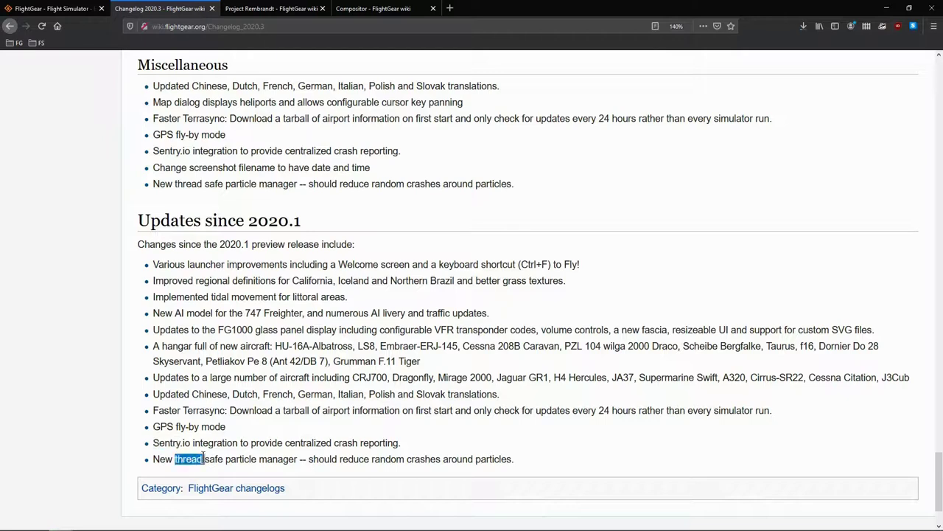
pyautogui.doubleClick(216, 460)
pyautogui.doubleClick(239, 460)
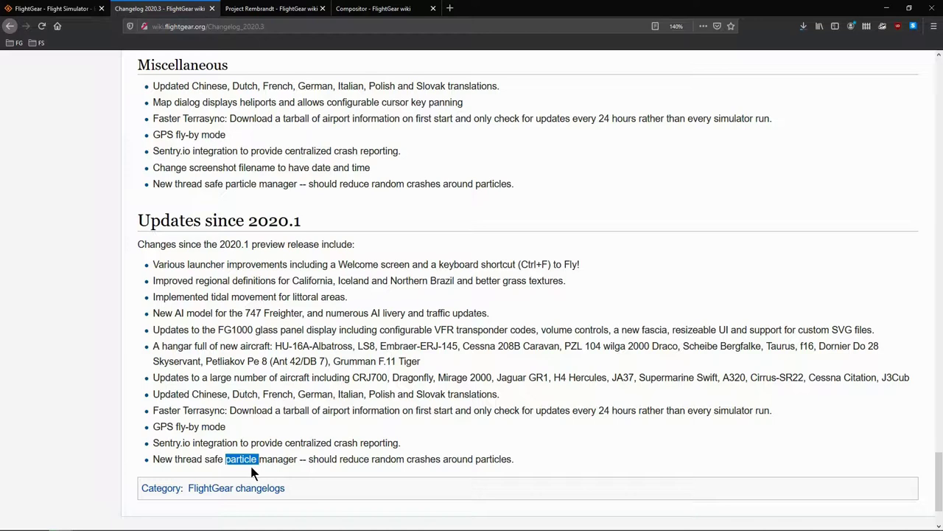
pyautogui.doubleClick(416, 459)
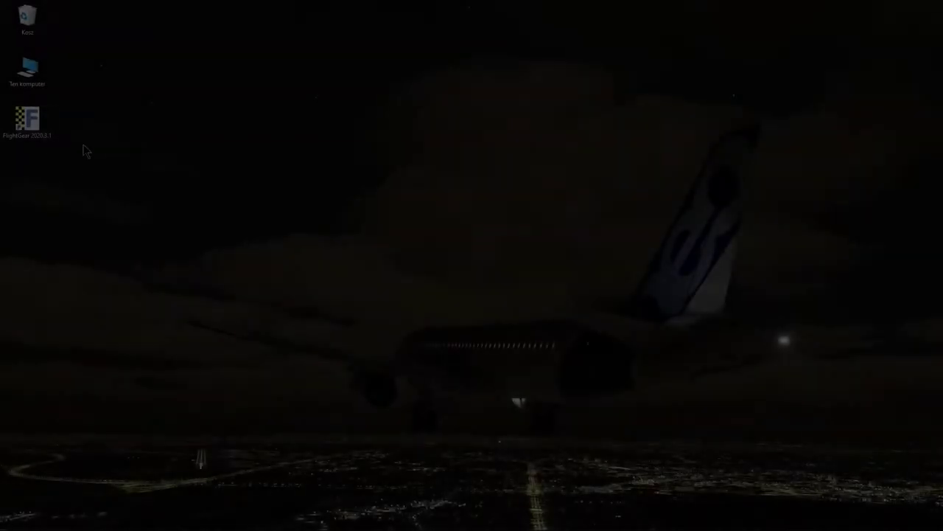
# - Switch to File Explorer and examine the contents of the FlightGear folder in Dokumenty
pyautogui.doubleClick(33, 72)
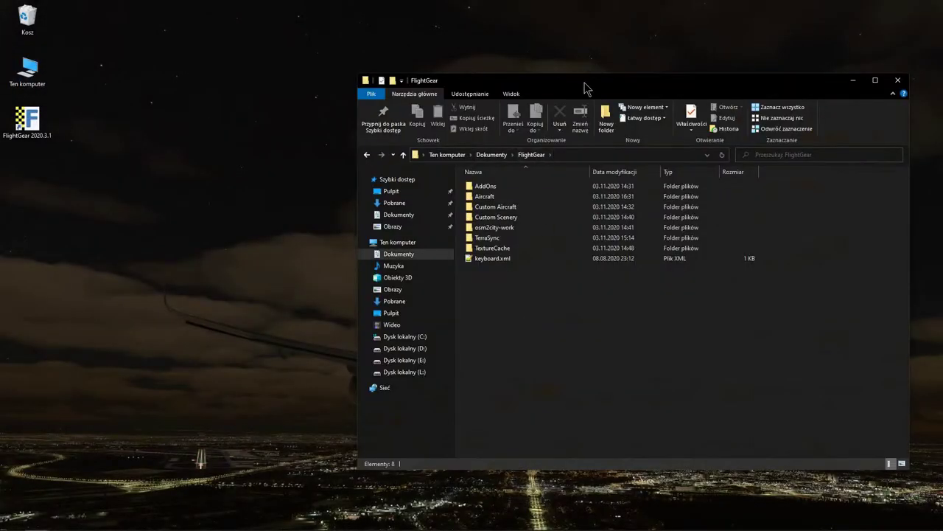
pyautogui.moveTo(586, 89); pyautogui.dragTo(571, 68)
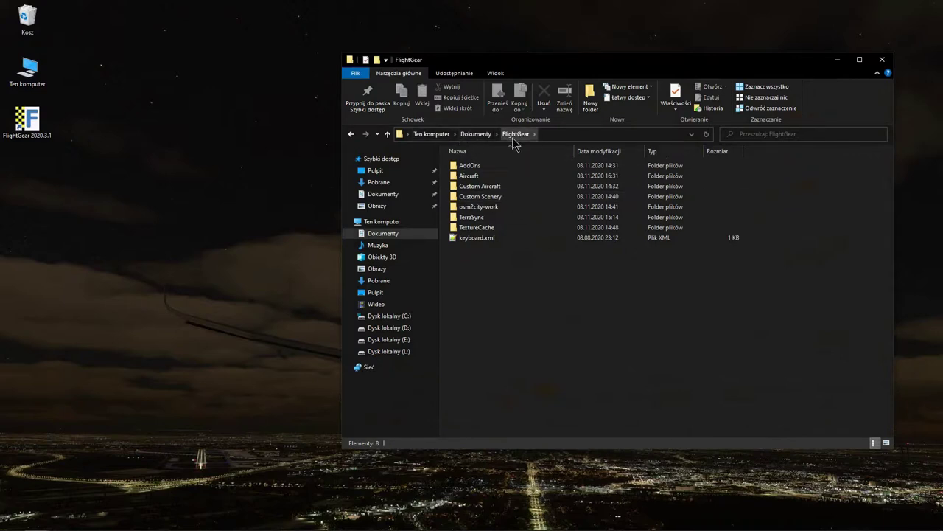
pyautogui.moveTo(487, 276); pyautogui.dragTo(467, 165)
pyautogui.click(489, 292)
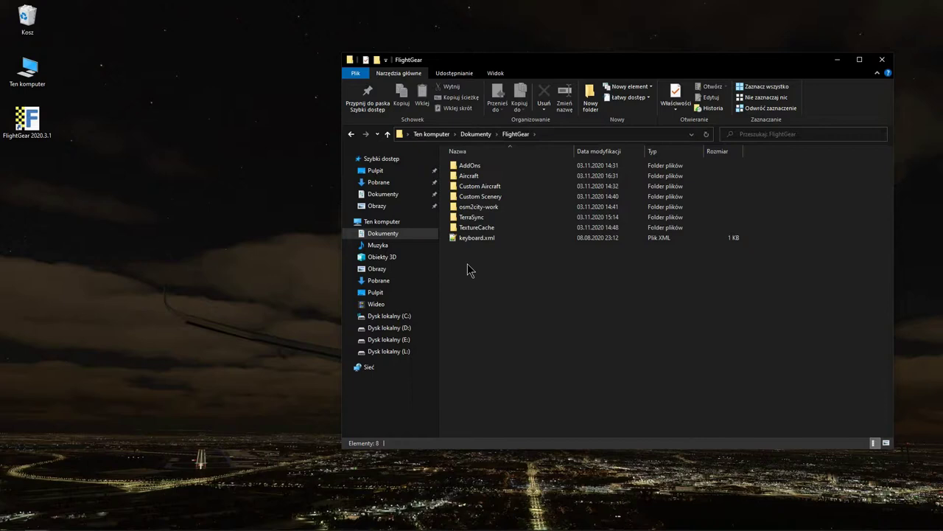
# - Browse to Aircraft, org.flightgear.fgaddon.trunk, Aircraft and look over the individual aircraft folders
pyautogui.doubleClick(470, 176)
pyautogui.doubleClick(470, 168)
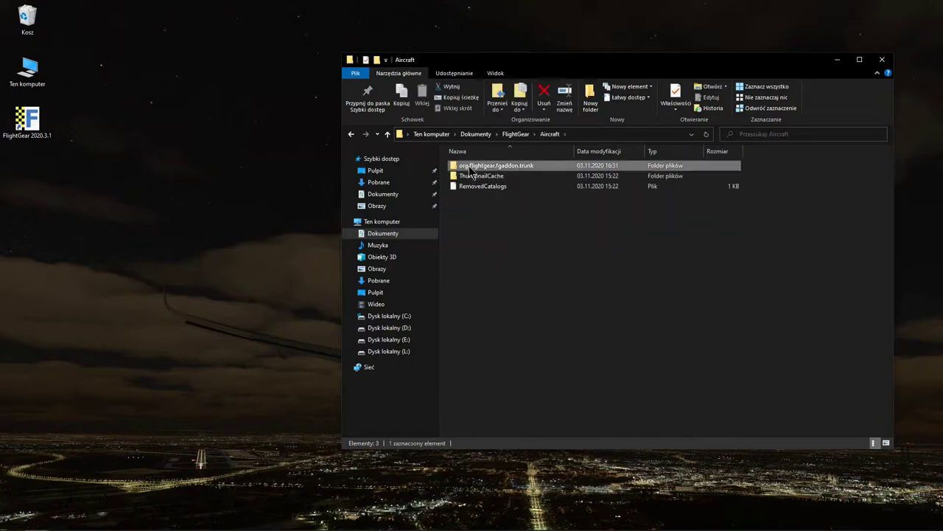
pyautogui.doubleClick(479, 166)
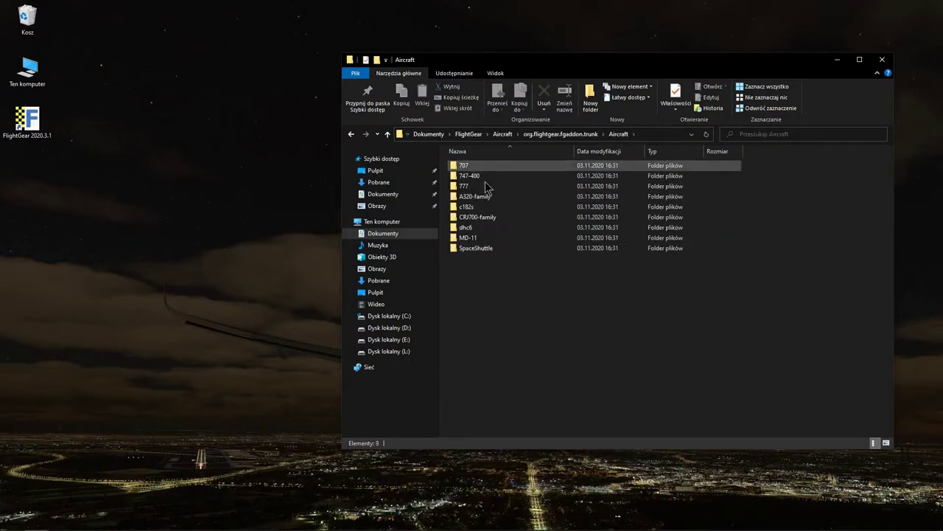
pyautogui.click(472, 248)
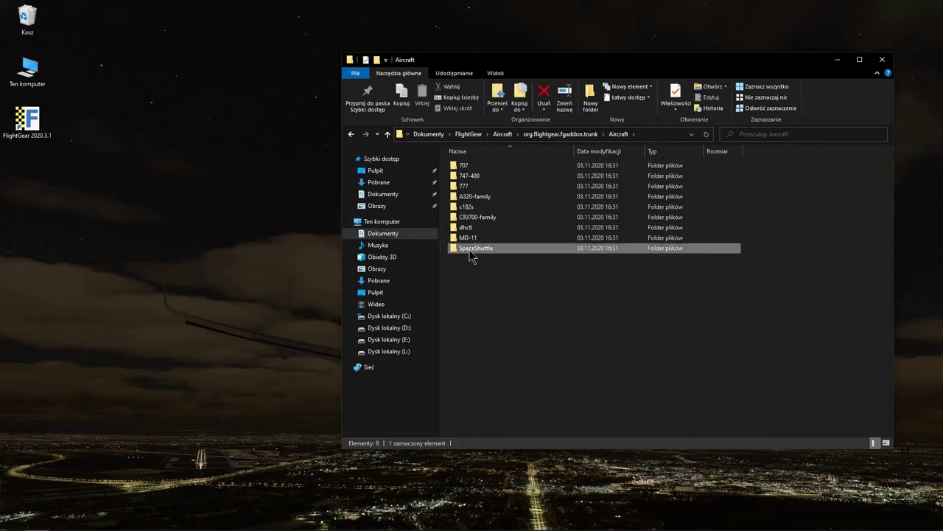
pyautogui.click(471, 238)
pyautogui.click(470, 217)
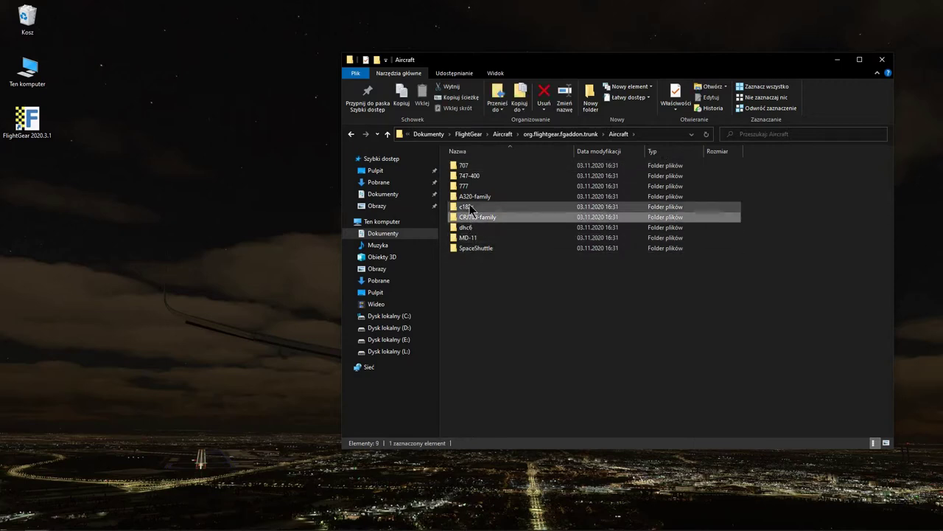
pyautogui.click(470, 196)
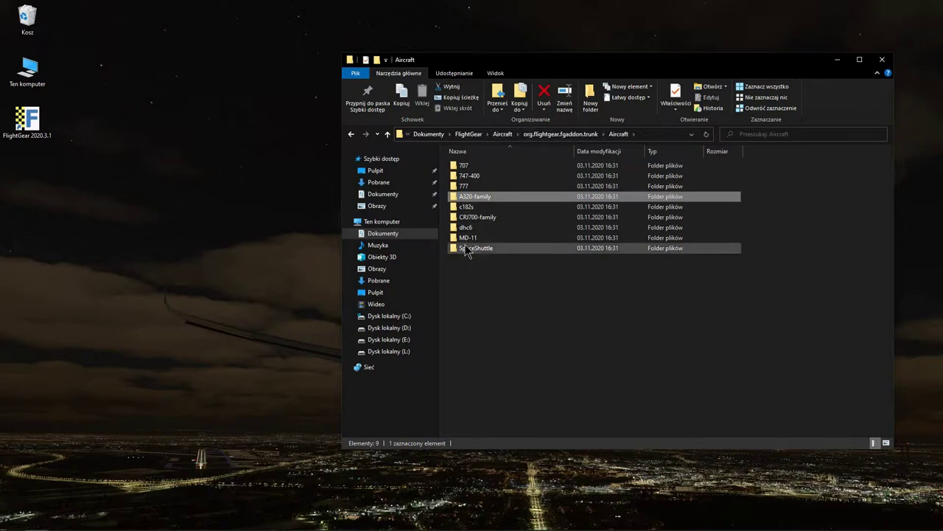
# - View the contents of the 777 aircraft folder and return to the FlightGear Aircraft folder
pyautogui.click(466, 187)
pyautogui.doubleClick(466, 190)
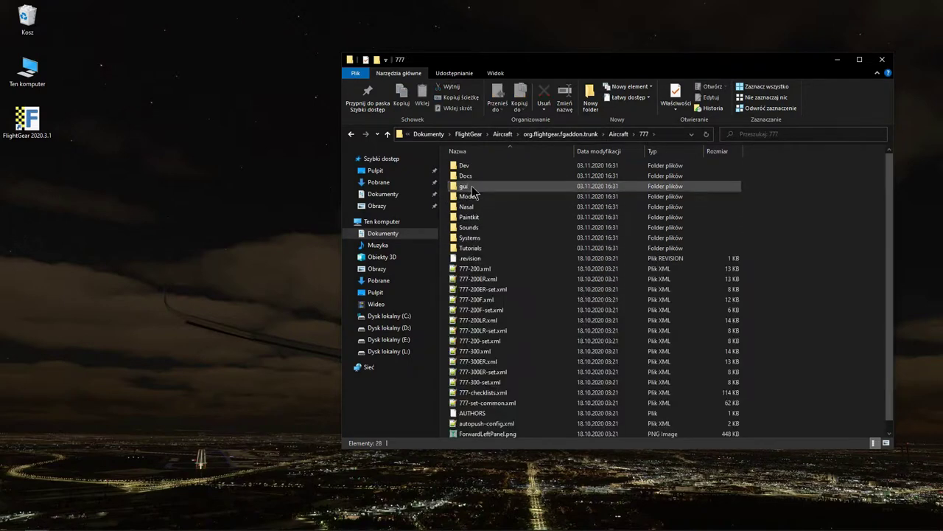
pyautogui.click(506, 135)
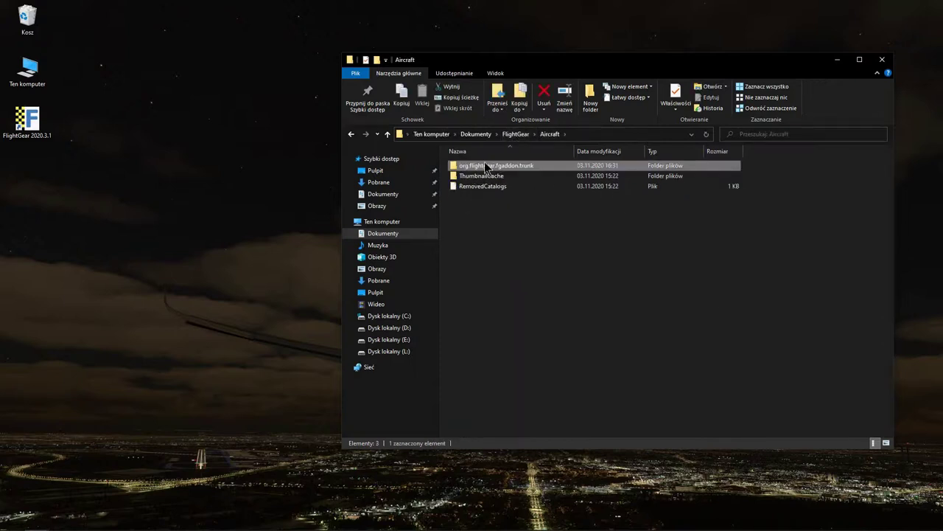
# - Look inside the Custom Scenery folder and return to the main FlightGear folder
pyautogui.click(513, 135)
pyautogui.doubleClick(482, 196)
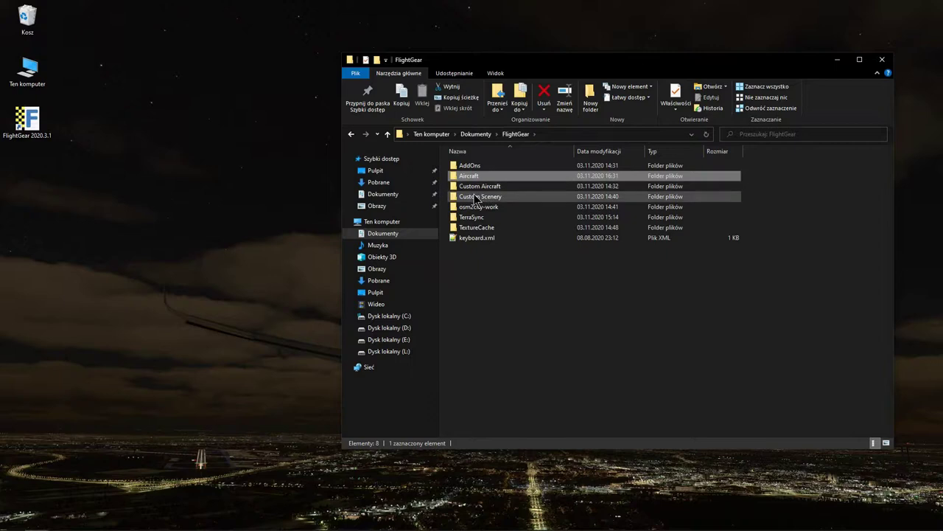
pyautogui.click(516, 134)
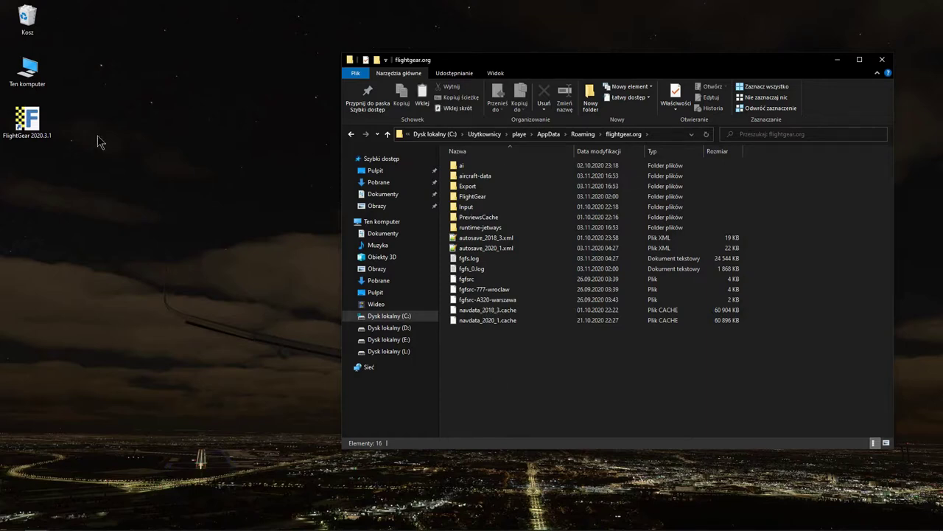
# - Append --language=pl to the target of the FlightGear 2020.3.1 desktop shortcut and save the shortcut properties
pyautogui.rightClick(42, 135)
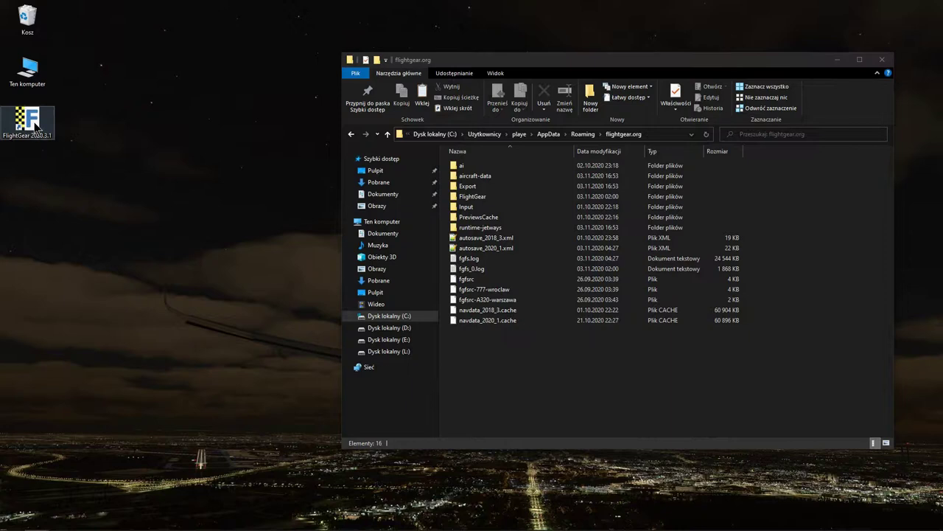
pyautogui.click(129, 350)
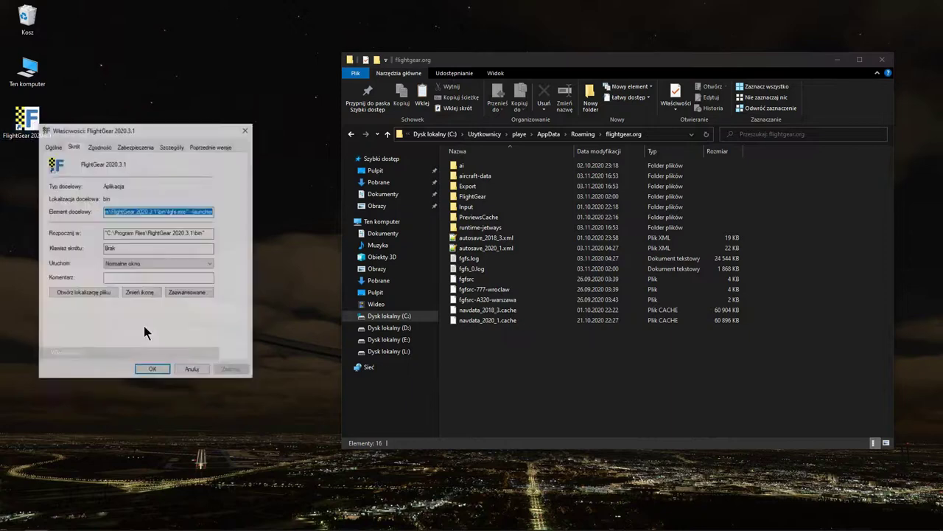
pyautogui.press('End')
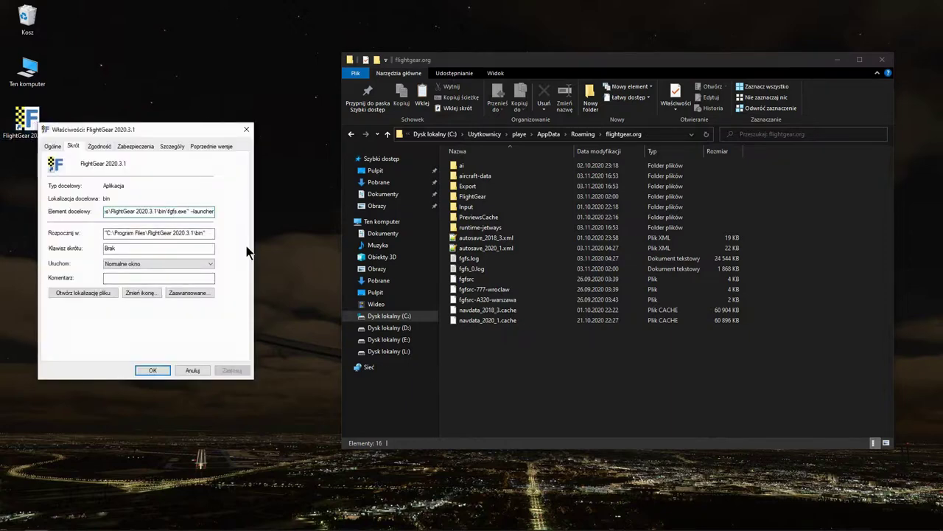
pyautogui.write('--')
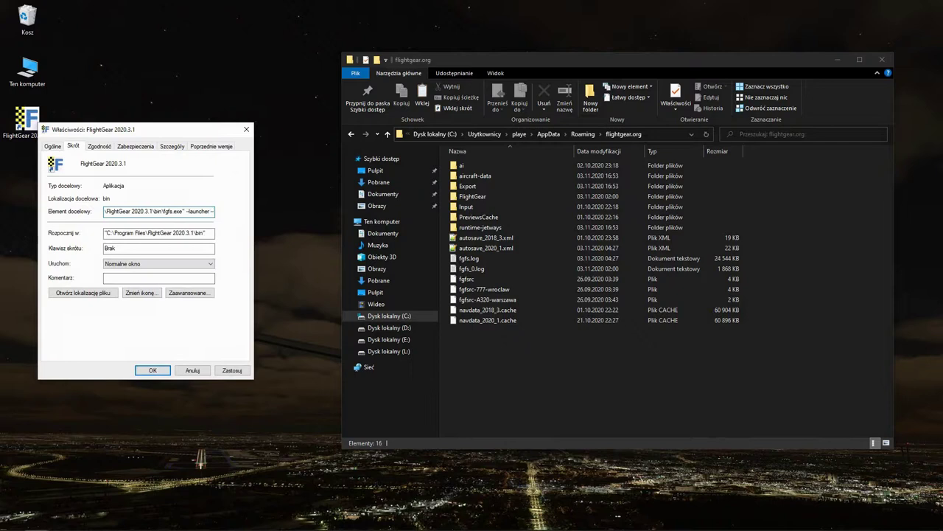
pyautogui.write('language=pl')
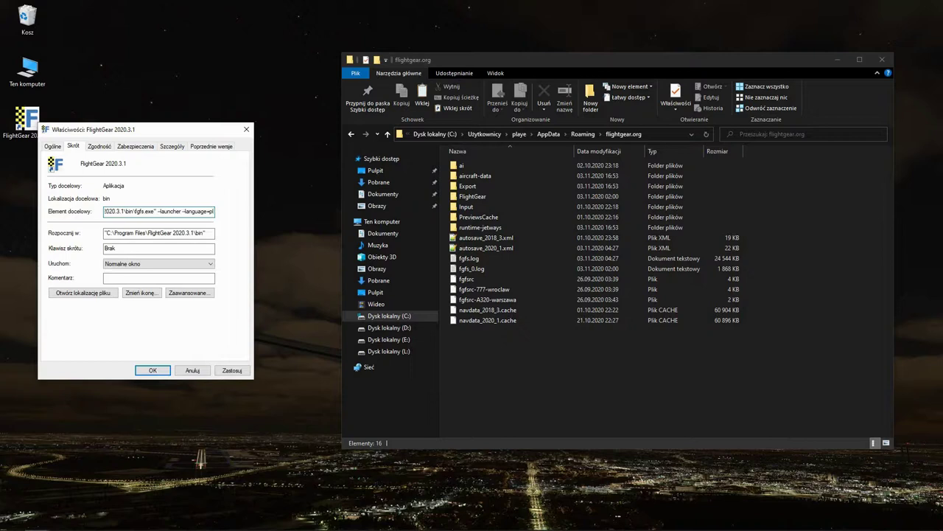
pyautogui.click(153, 371)
# - Launch FlightGear 2020.3.1 from the desktop and accept its welcome screen
pyautogui.doubleClick(30, 125)
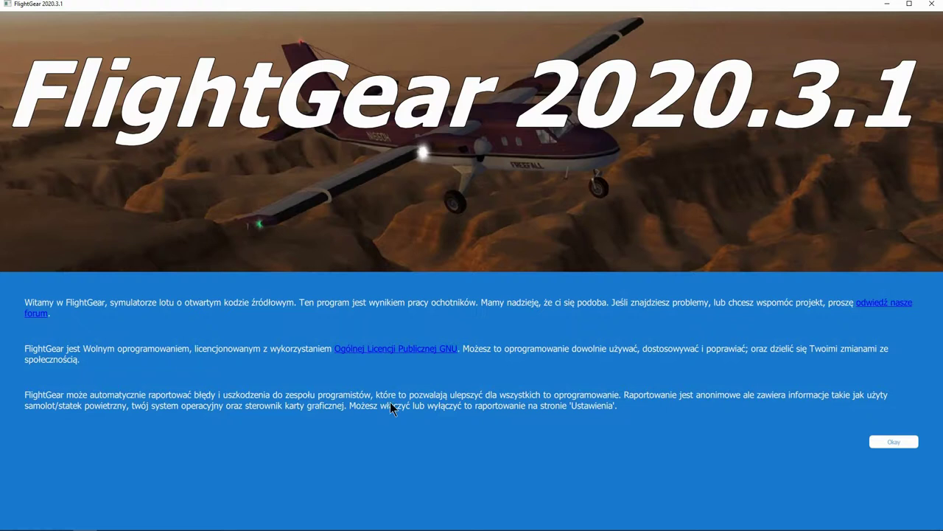
pyautogui.click(910, 444)
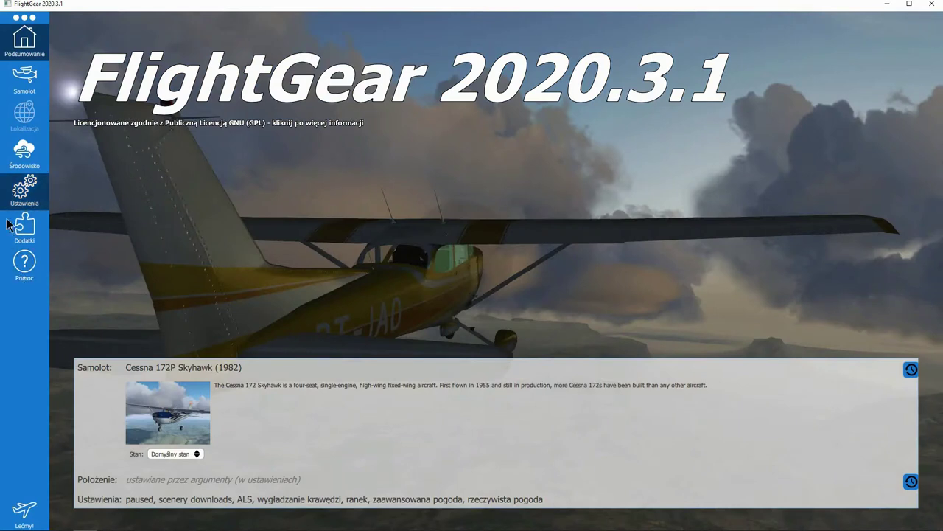
# - Open the official user manual PDF from the launcher's help page
pyautogui.click(34, 285)
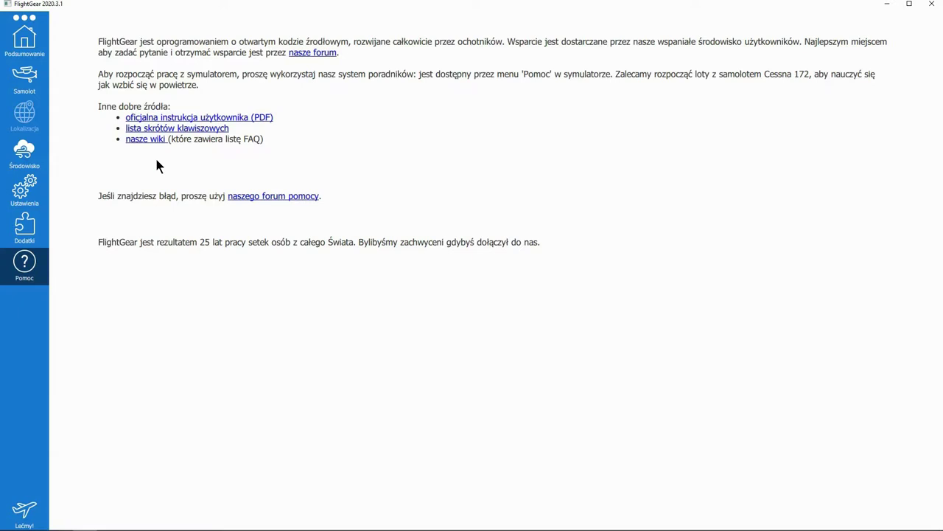
pyautogui.click(258, 118)
pyautogui.scroll(-2, 771, 201)
pyautogui.scroll(1, 769, 216)
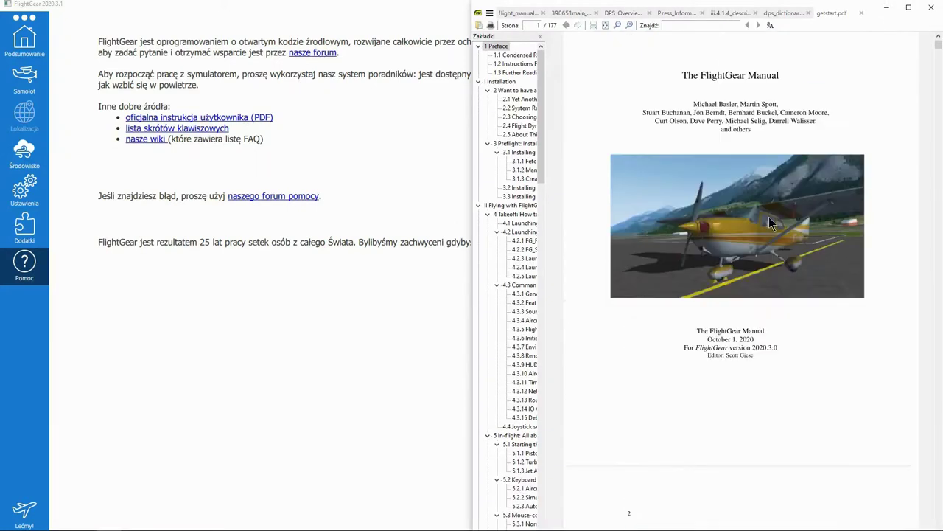
# - Examine the release date and FlightGear version on the manual's title page and close the PDF viewer
pyautogui.moveTo(753, 348); pyautogui.dragTo(786, 351)
pyautogui.scroll(-5, 785, 343)
pyautogui.scroll(4, 782, 317)
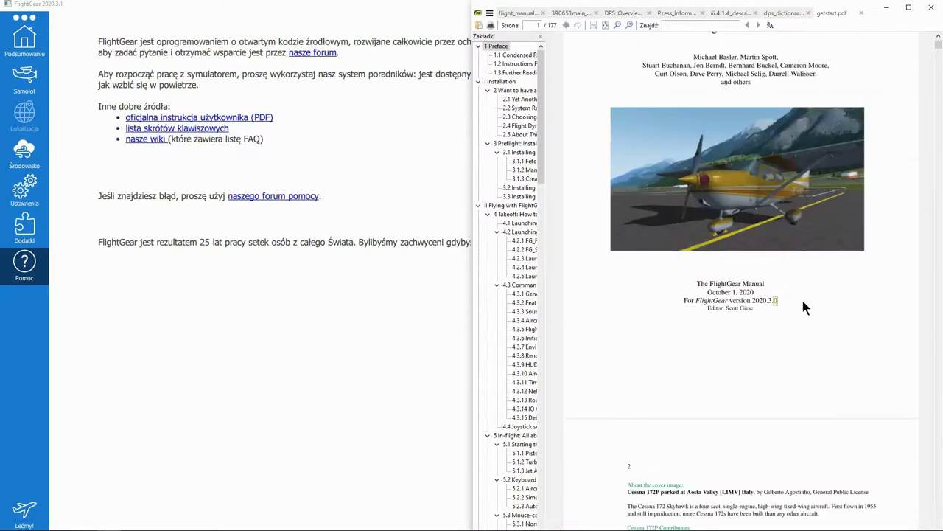
pyautogui.scroll(1, 818, 328)
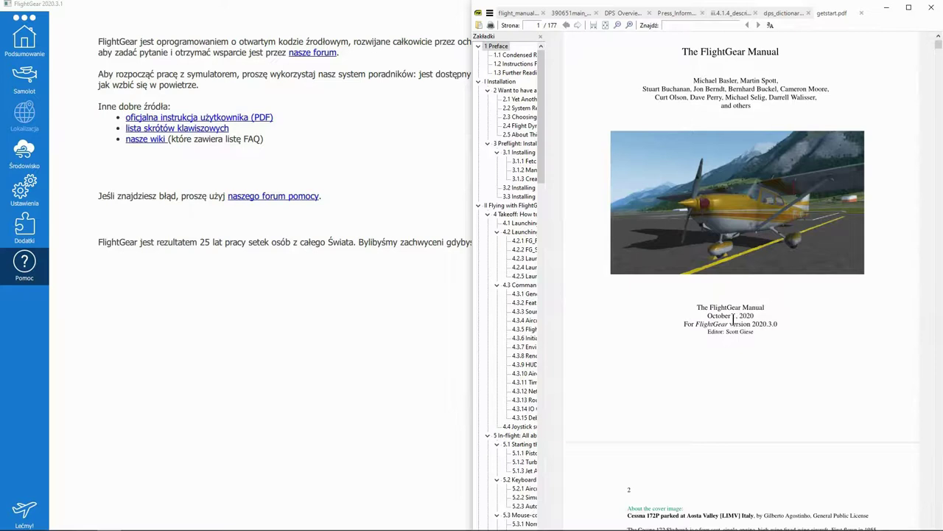
pyautogui.scroll(2, 733, 319)
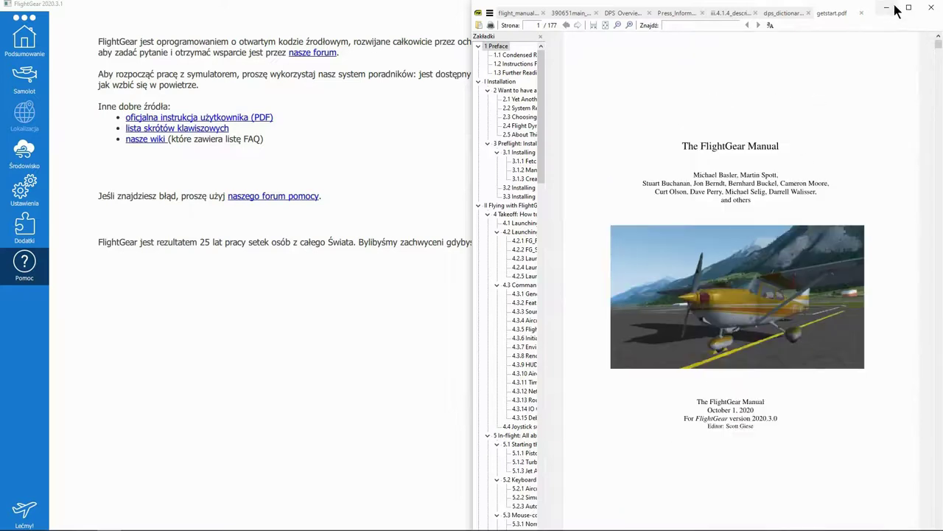
pyautogui.click(930, 9)
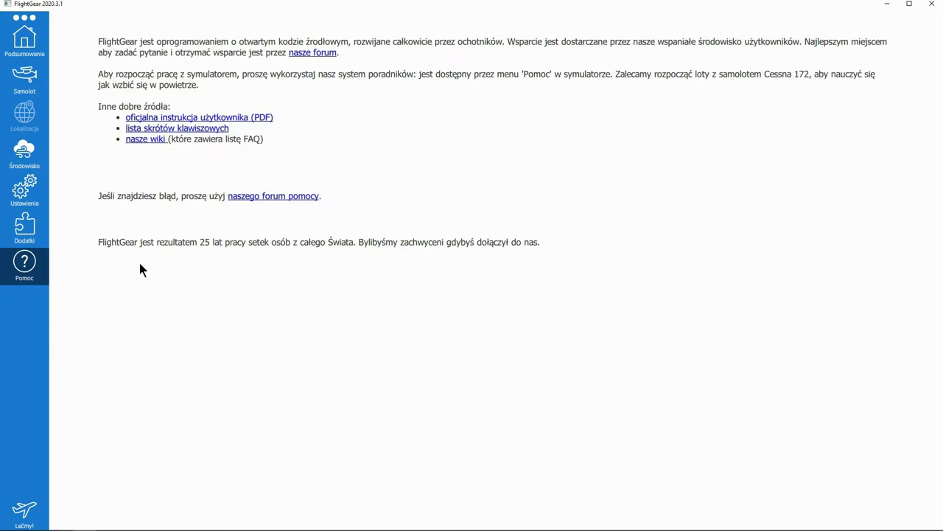
# - View the flight planning page and return to the launcher's summary page
pyautogui.click(23, 17)
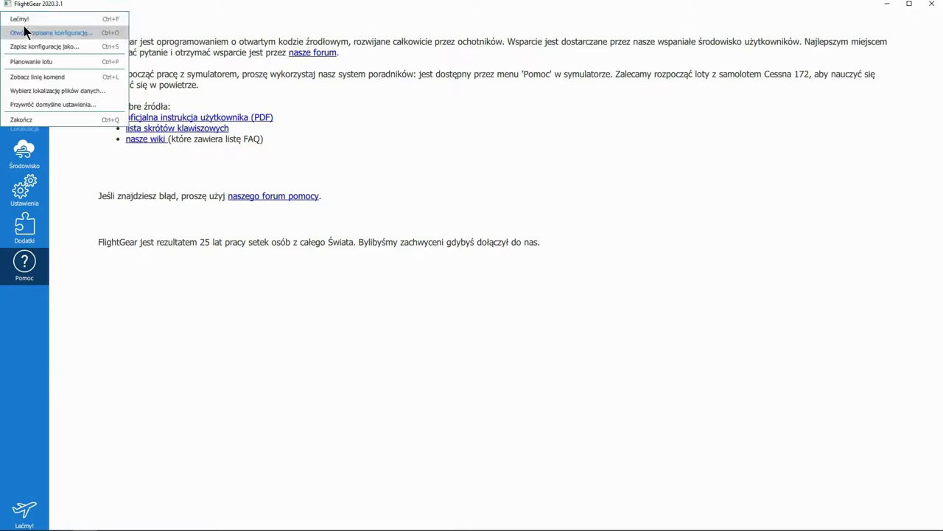
pyautogui.click(22, 62)
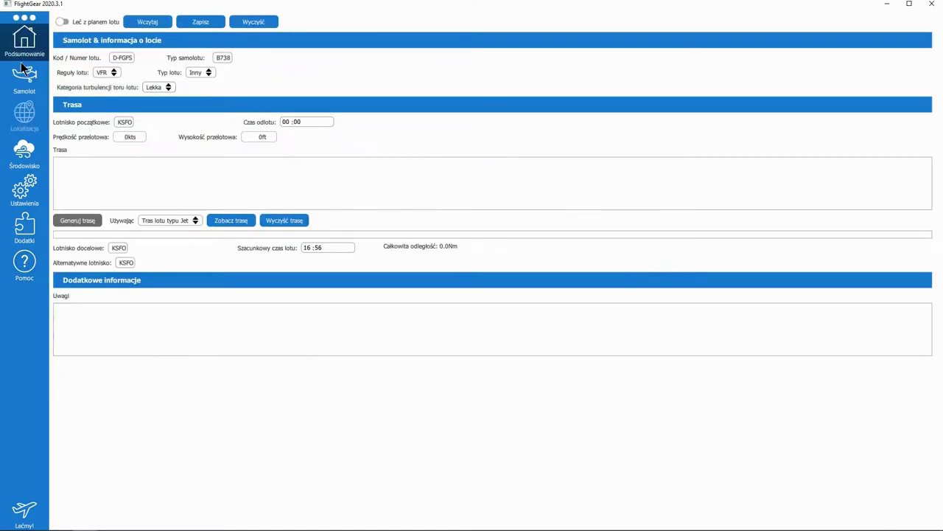
pyautogui.click(26, 46)
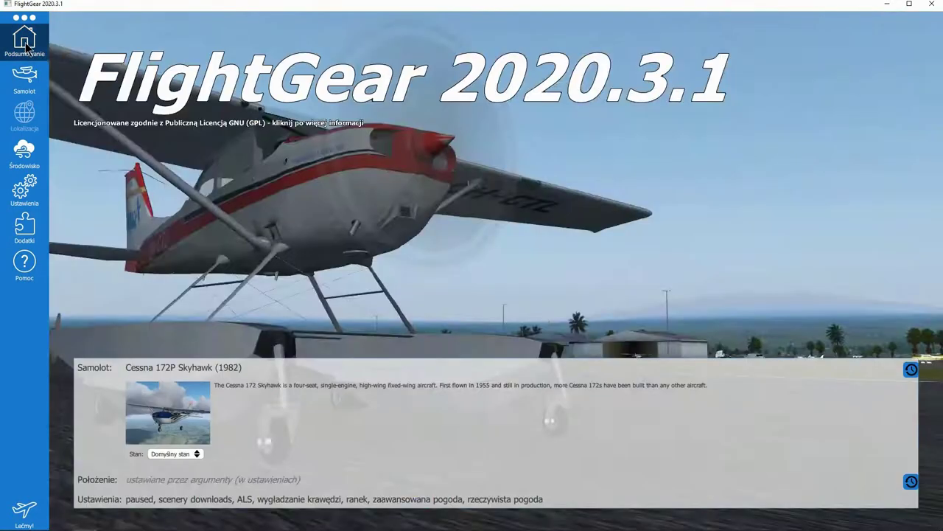
# - Look through the list of installed aircraft in the launcher
pyautogui.click(24, 77)
pyautogui.scroll(-7, 381, 227)
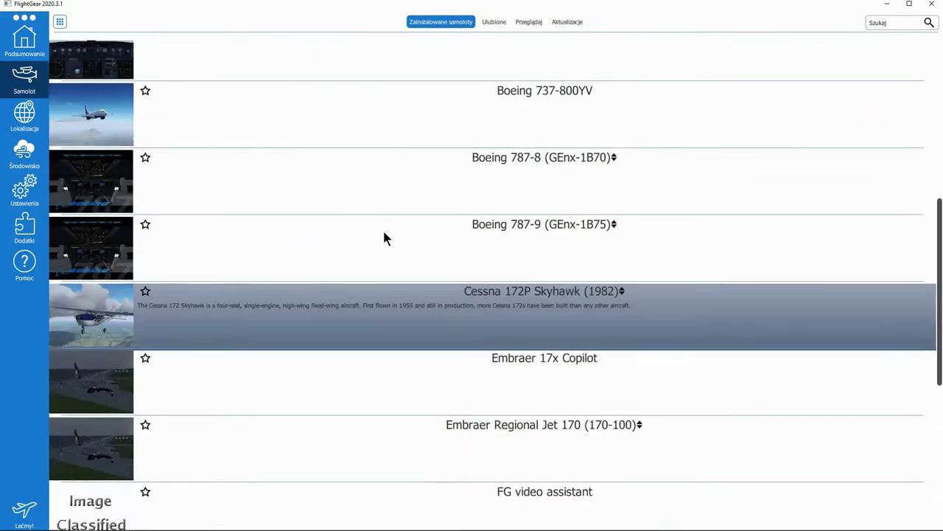
pyautogui.scroll(9, 387, 234)
pyautogui.scroll(1, 387, 230)
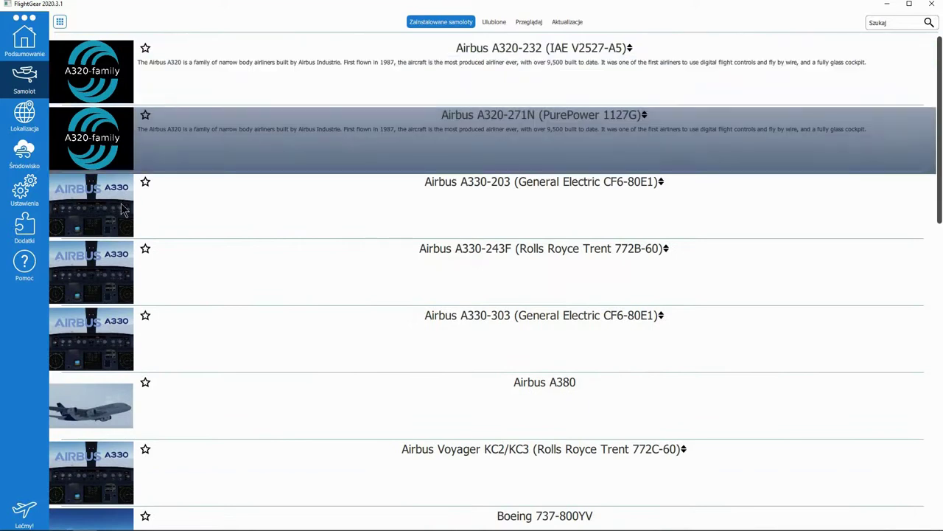
pyautogui.scroll(-4, 254, 240)
pyautogui.scroll(-7, 267, 232)
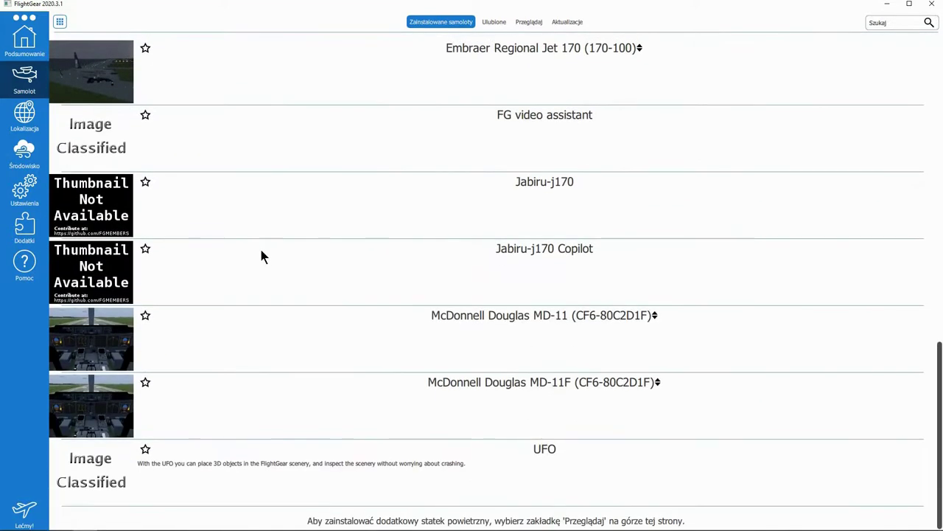
pyautogui.scroll(4, 98, 298)
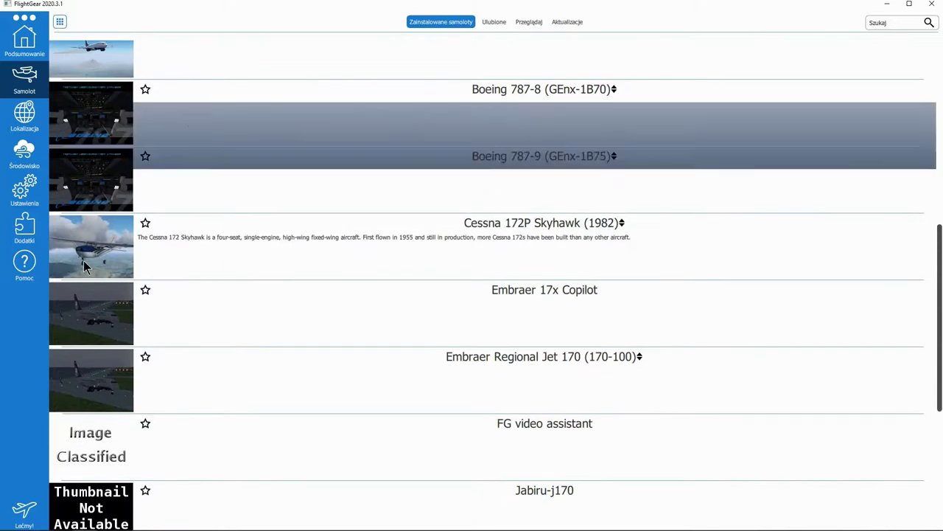
# - Remove the incompatible fgaddon aircraft hangar from the add-ons page and confirm its deletion
pyautogui.click(24, 227)
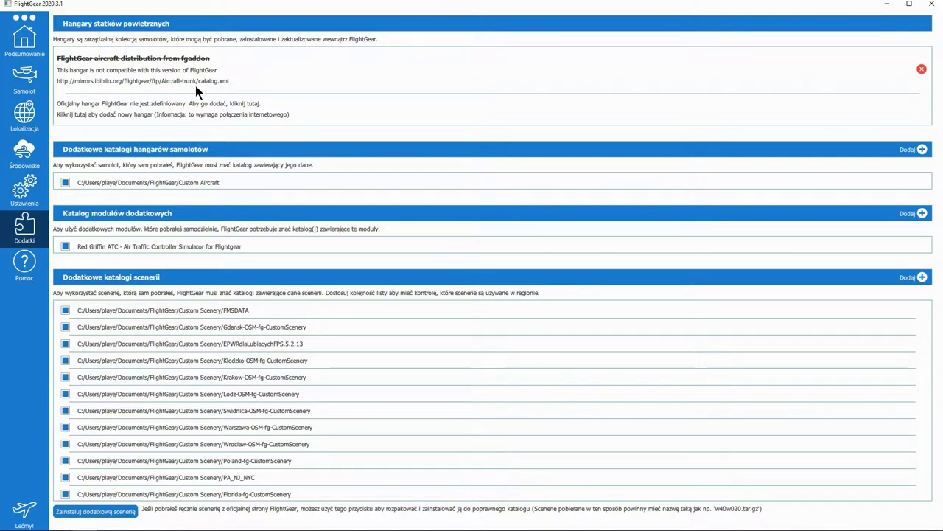
pyautogui.click(921, 69)
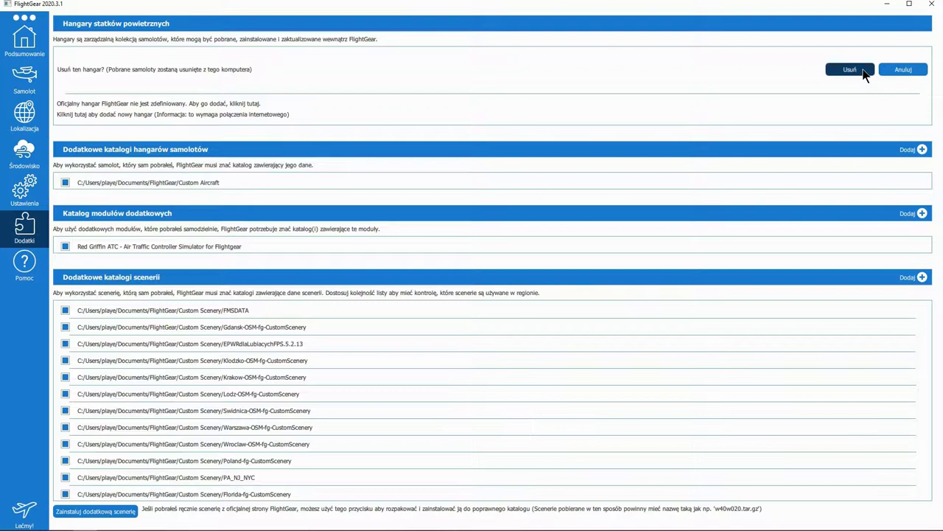
pyautogui.click(855, 69)
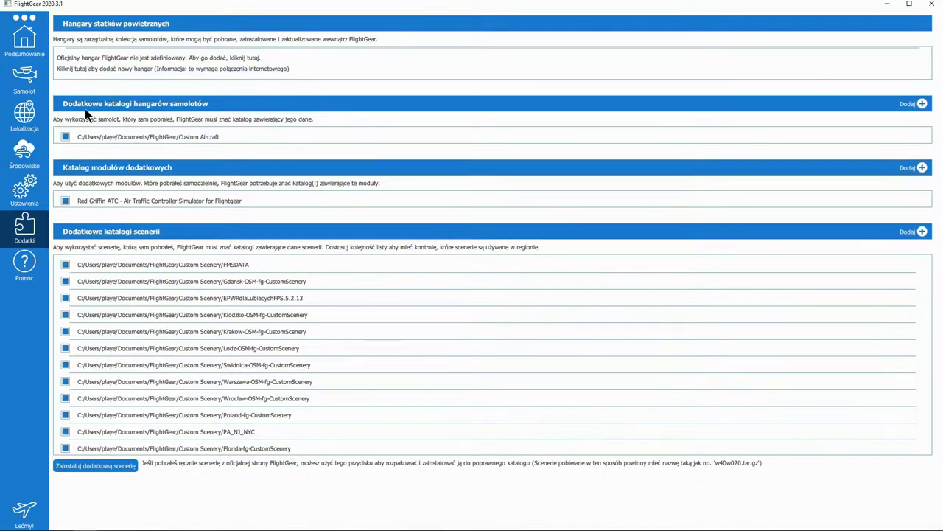
# - Add the default official aircraft hangar from the notice in the aircraft page's browse list
pyautogui.click(35, 50)
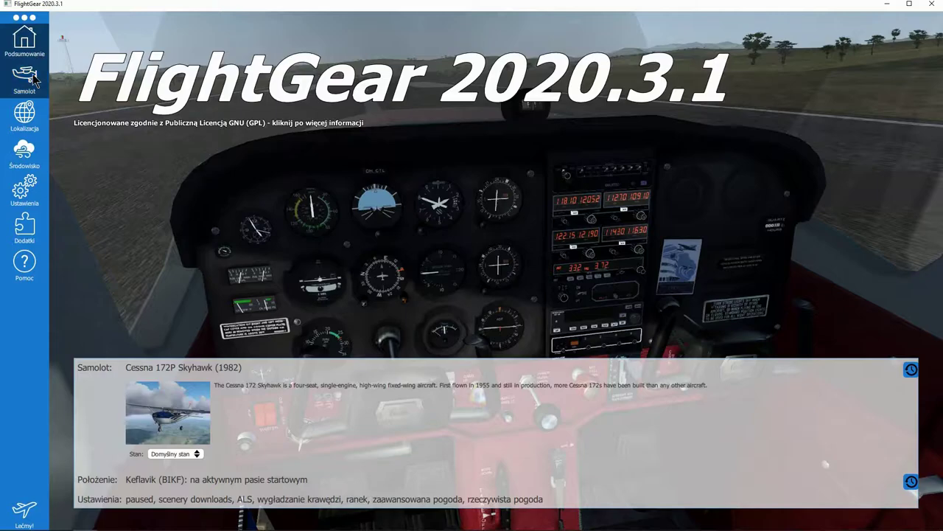
pyautogui.click(34, 80)
pyautogui.scroll(5, 289, 137)
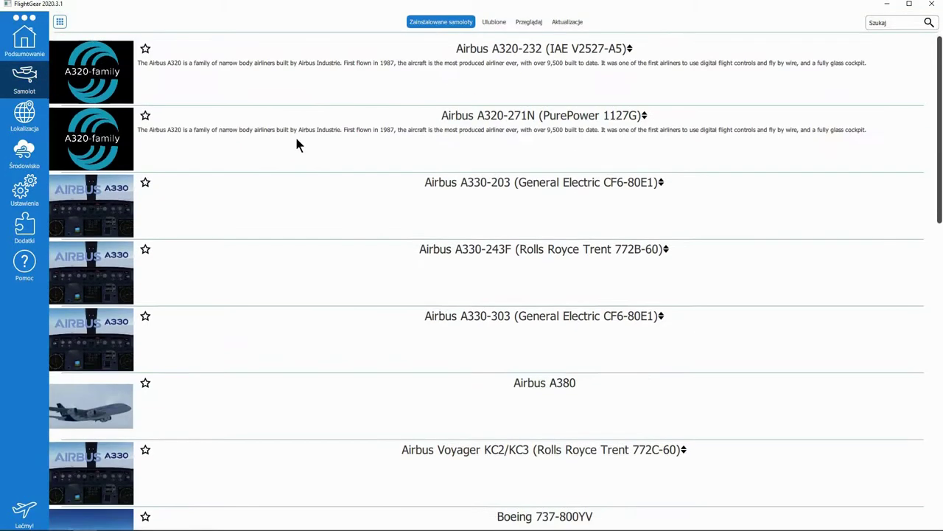
pyautogui.click(531, 22)
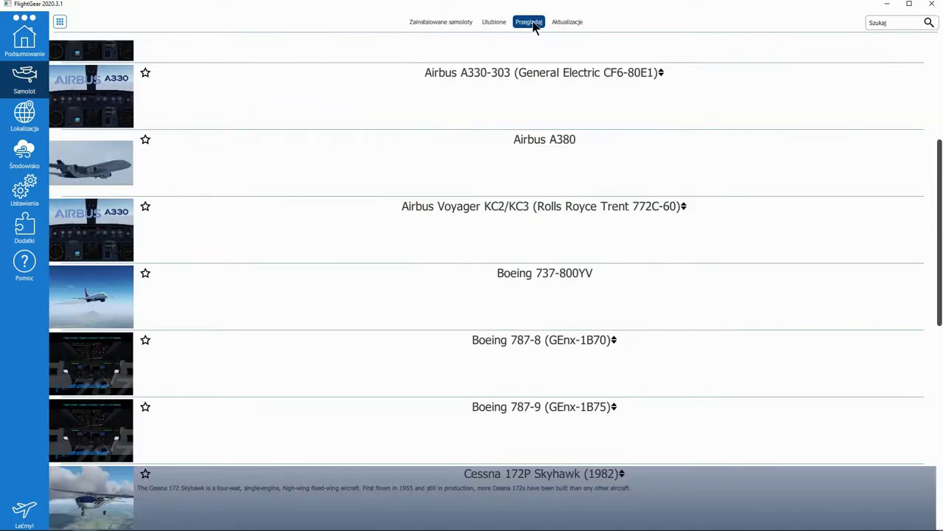
pyautogui.scroll(5, 485, 170)
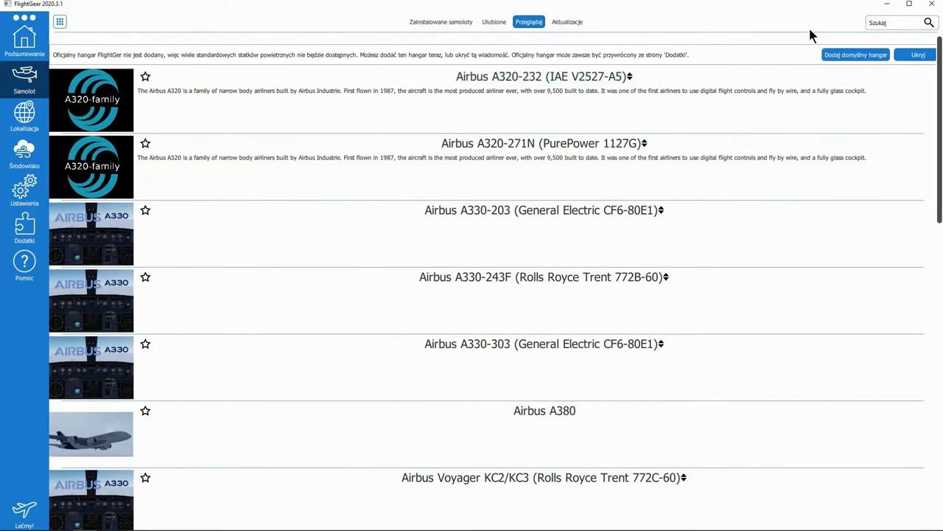
pyautogui.click(861, 56)
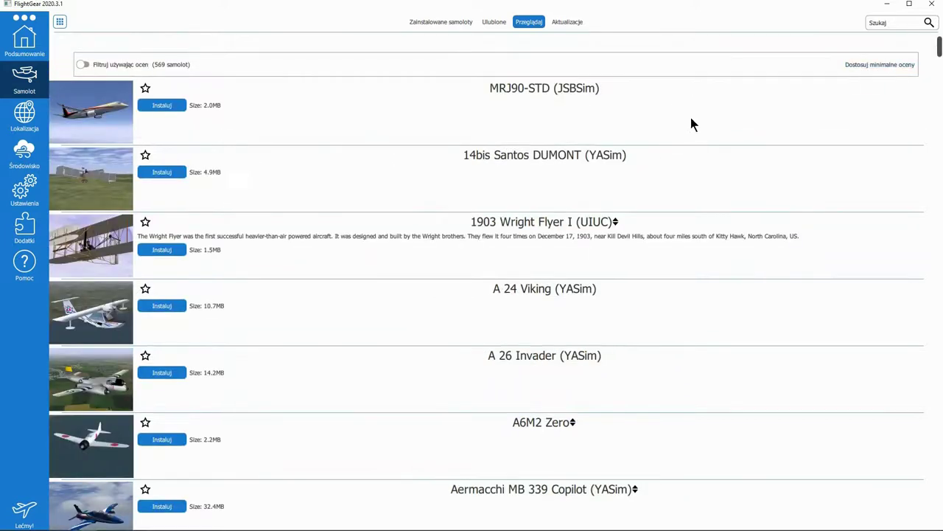
# - Look through the downloadable aircraft in the browse list and glance at the favourites list
pyautogui.scroll(-9, 660, 124)
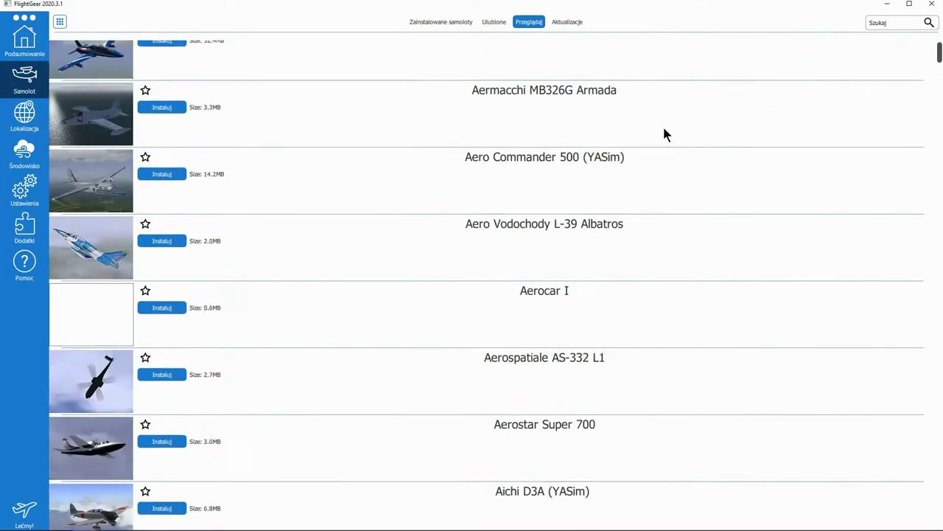
pyautogui.scroll(10, 664, 129)
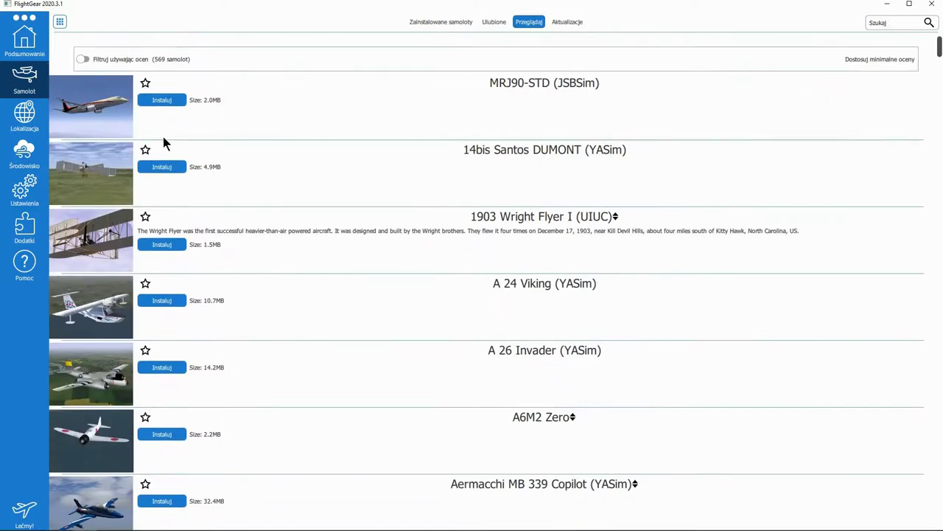
pyautogui.scroll(-4, 336, 185)
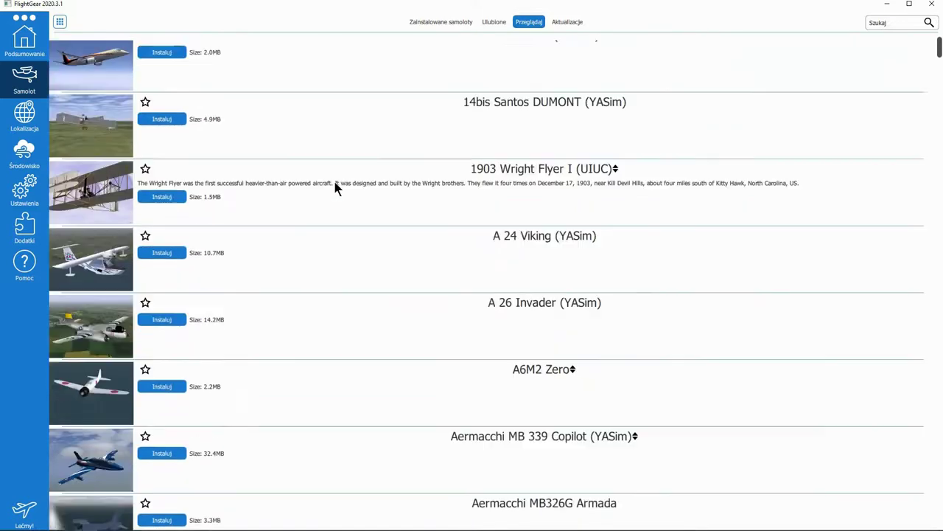
pyautogui.scroll(-12, 335, 188)
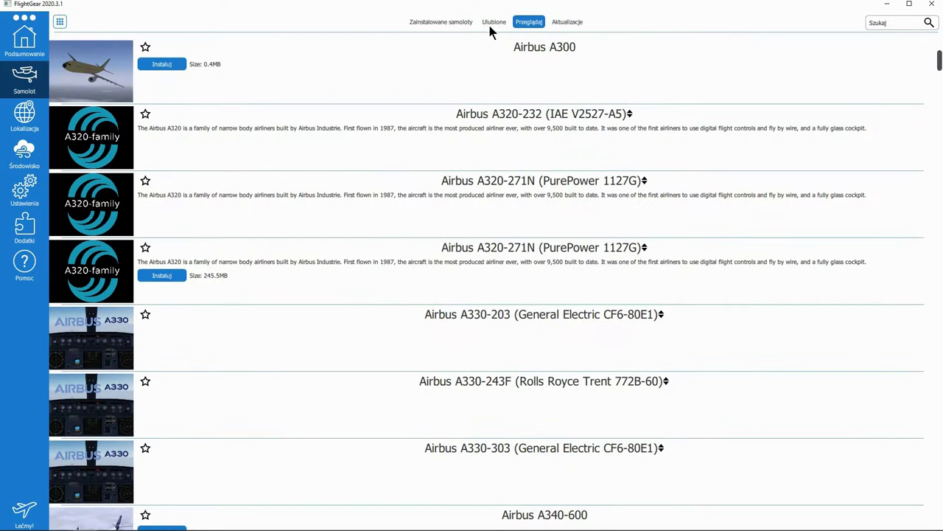
pyautogui.click(491, 23)
pyautogui.click(526, 23)
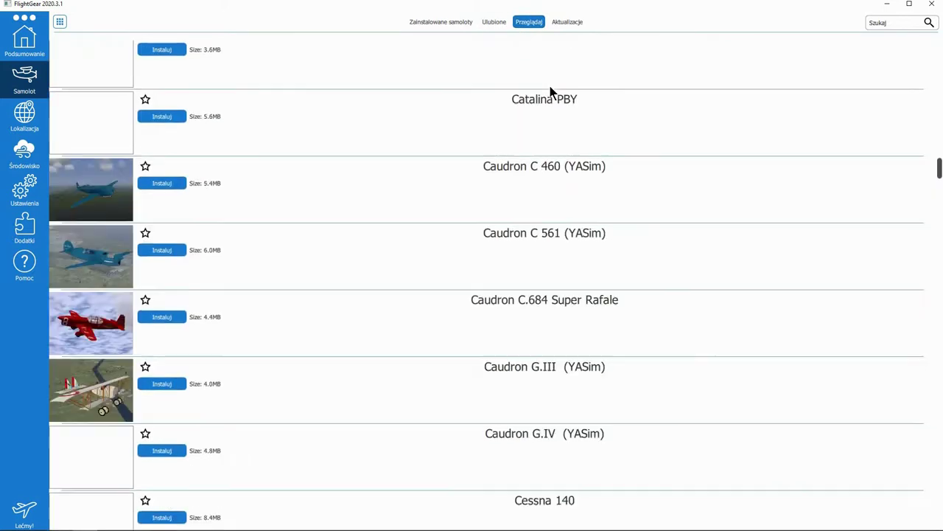
# - Switch the aircraft list to grid view, look over the browse results and return to the installed aircraft
pyautogui.click(60, 22)
pyautogui.scroll(-3, 405, 192)
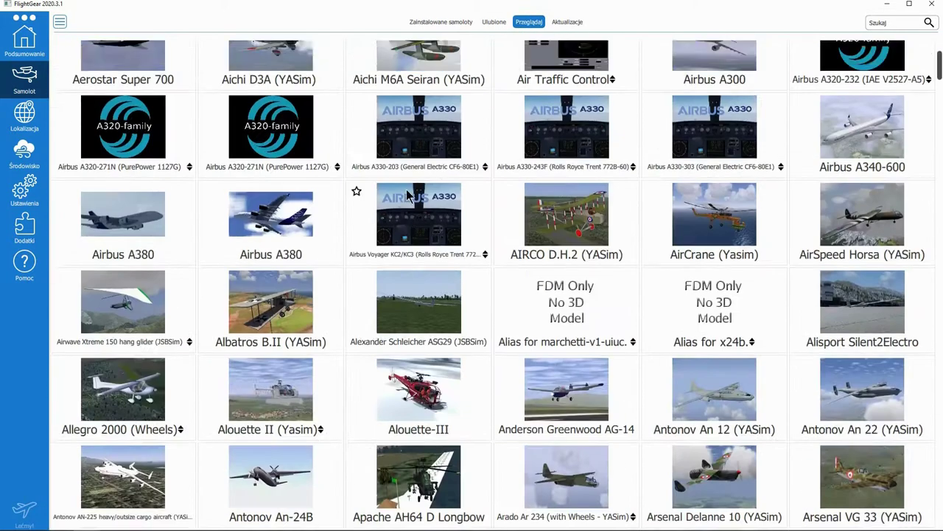
pyautogui.scroll(3, 457, 162)
pyautogui.scroll(2, 524, 106)
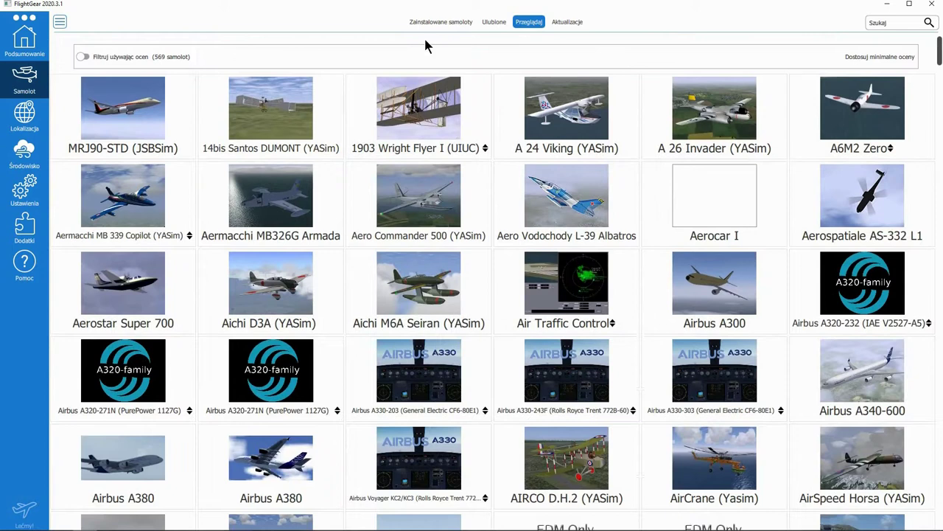
pyautogui.click(427, 22)
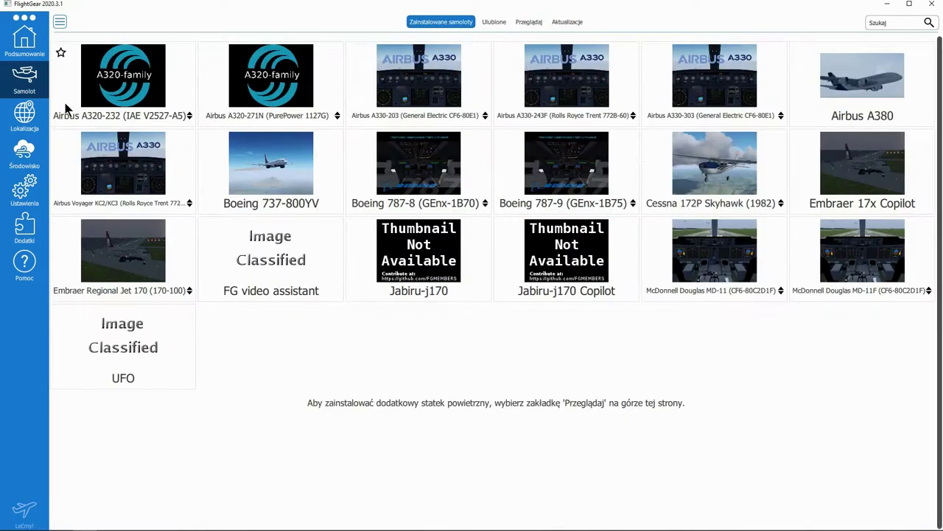
# - View the Keflavik airport map on the location page, and the time-of-day and season choices on the environment page
pyautogui.click(35, 119)
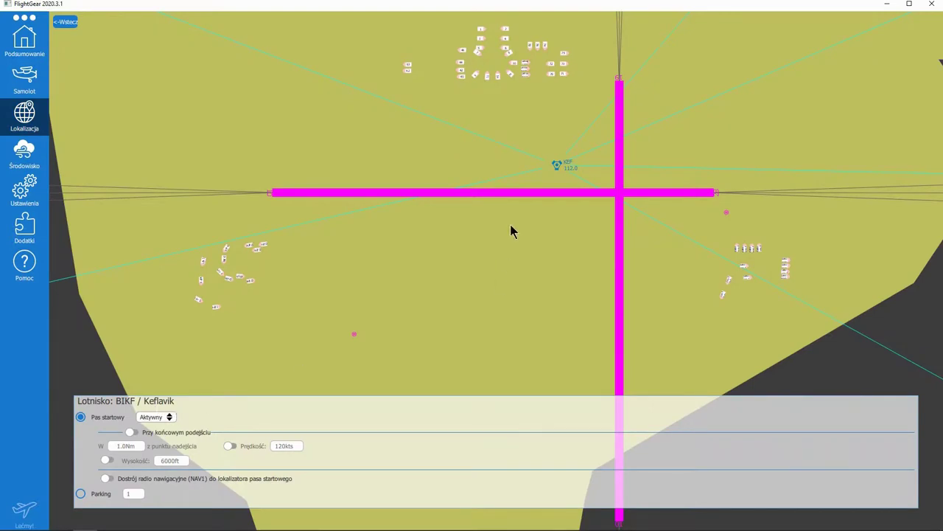
pyautogui.scroll(-5, 519, 232)
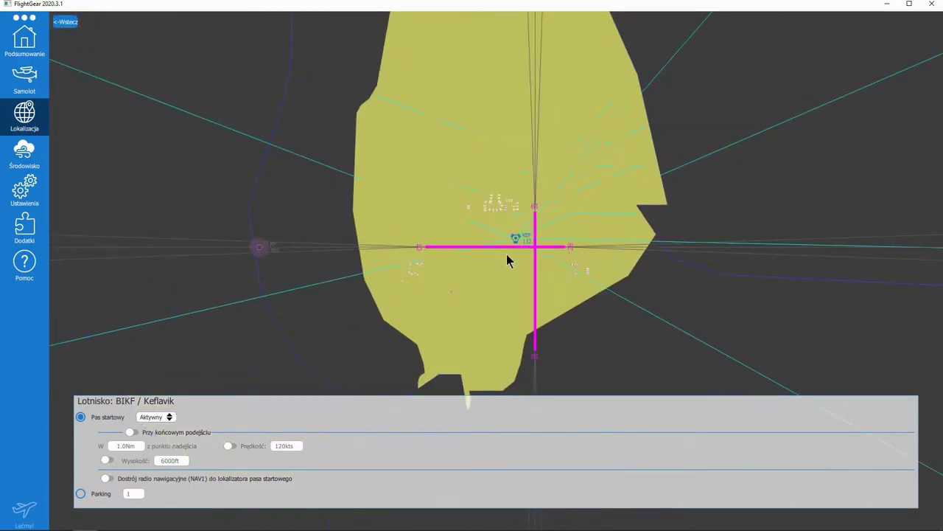
pyautogui.click(30, 159)
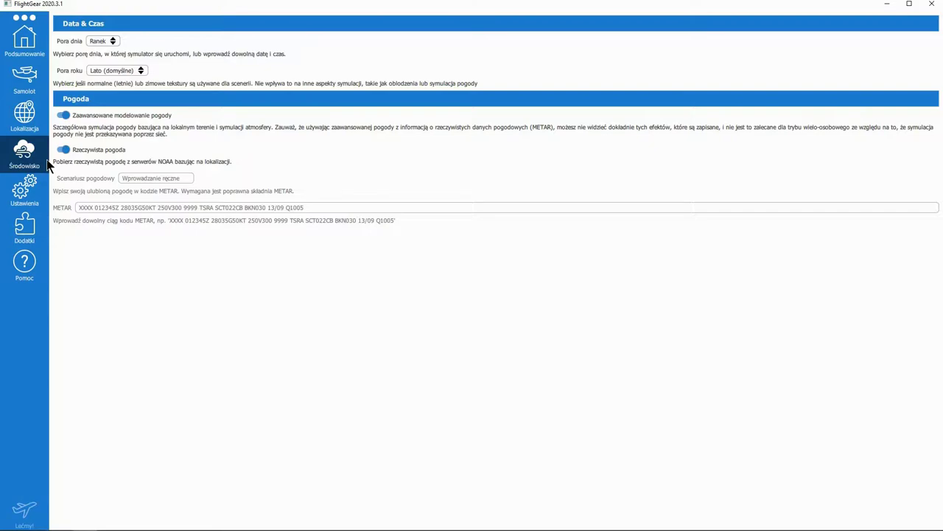
pyautogui.click(102, 43)
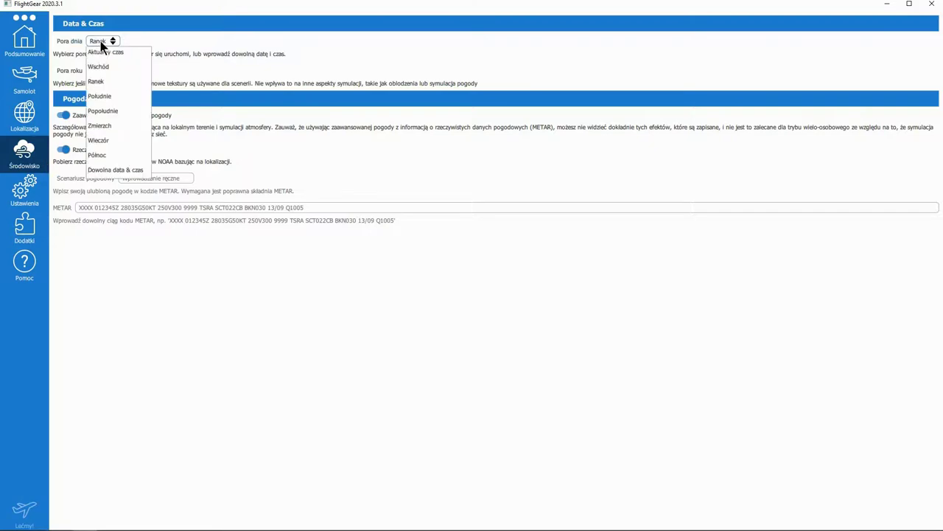
pyautogui.click(95, 45)
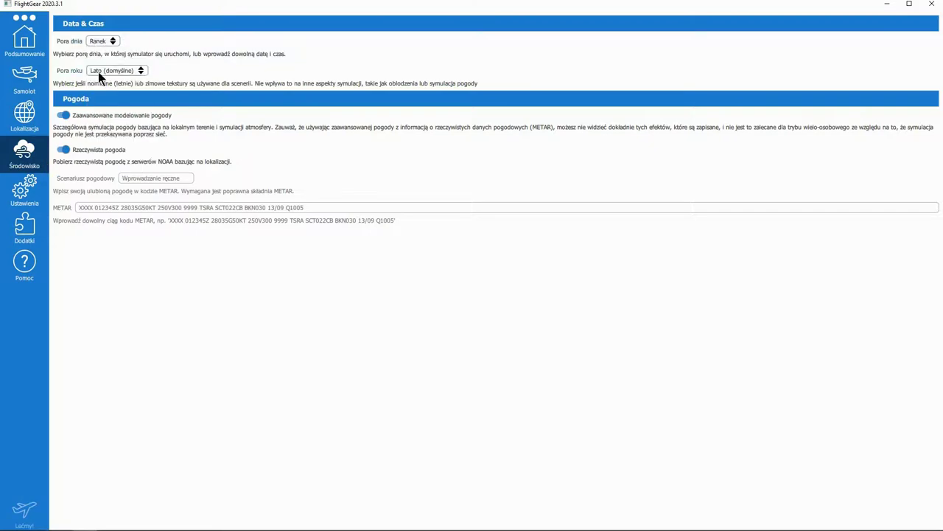
pyautogui.click(101, 70)
pyautogui.click(101, 70)
# - Show the additional general options in the settings and turn off starting the simulation paused
pyautogui.click(26, 190)
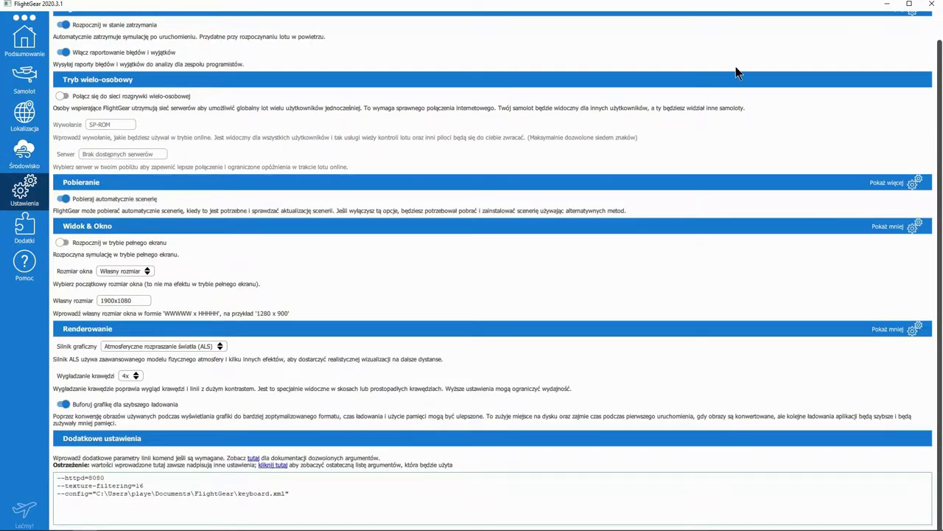
pyautogui.scroll(2, 741, 70)
pyautogui.click(889, 40)
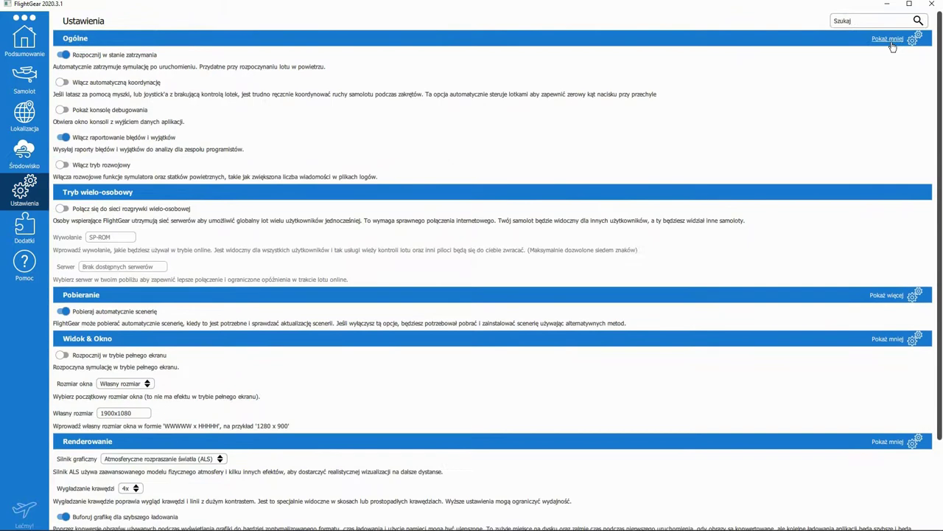
pyautogui.click(66, 58)
# - Turn on starting in full-screen mode in the view and window settings
pyautogui.scroll(-1, 305, 237)
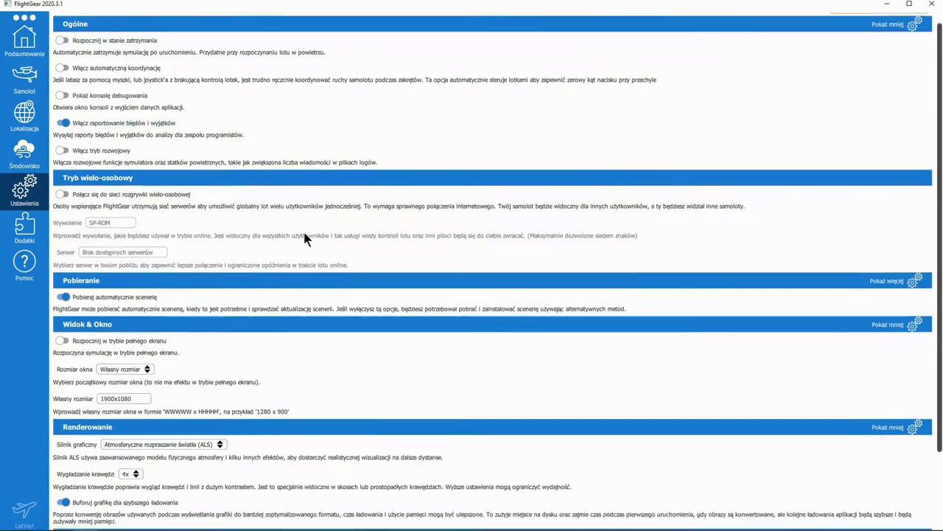
pyautogui.scroll(-3, 295, 232)
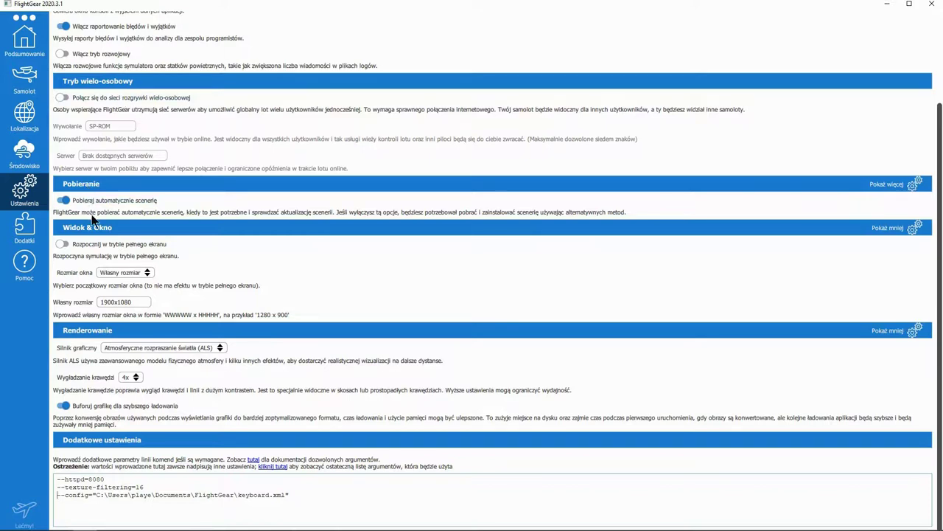
pyautogui.click(74, 244)
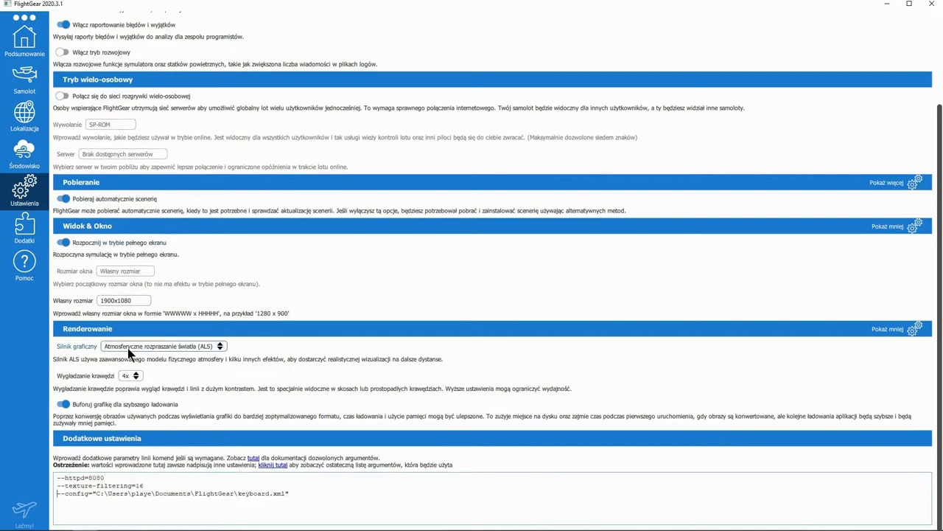
# - Examine the available graphics engines and the graphics caching option in the rendering settings
pyautogui.click(127, 346)
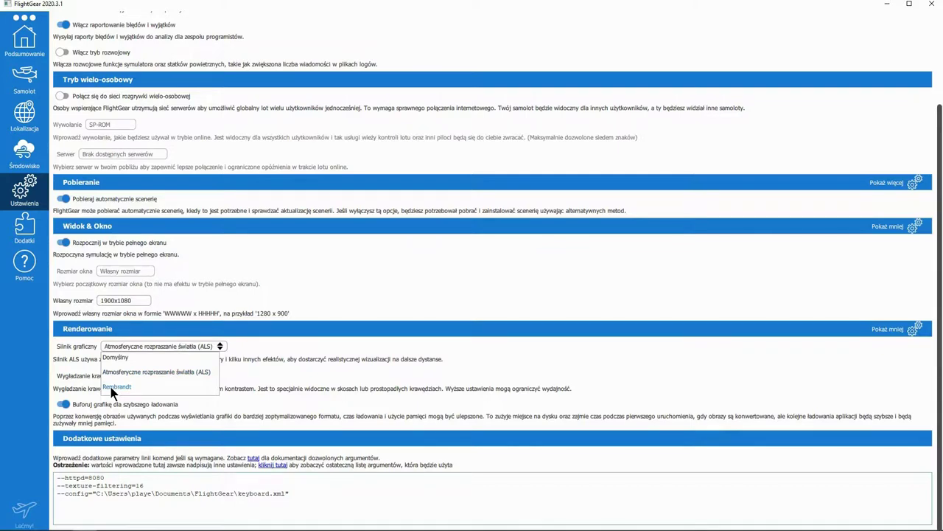
pyautogui.click(119, 346)
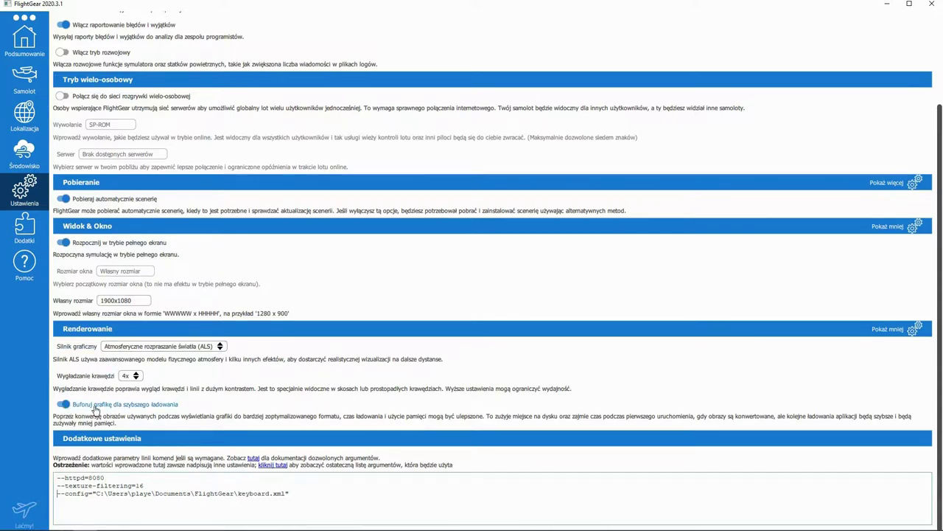
pyautogui.click(64, 405)
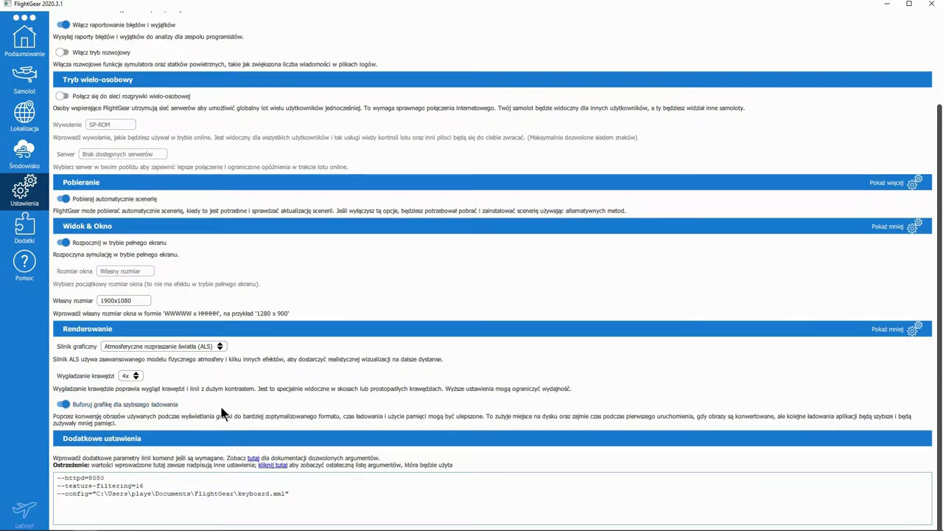
# - Highlight the command-line parameters in the additional settings for review, leaving their text as it is
pyautogui.moveTo(300, 498); pyautogui.dragTo(52, 460)
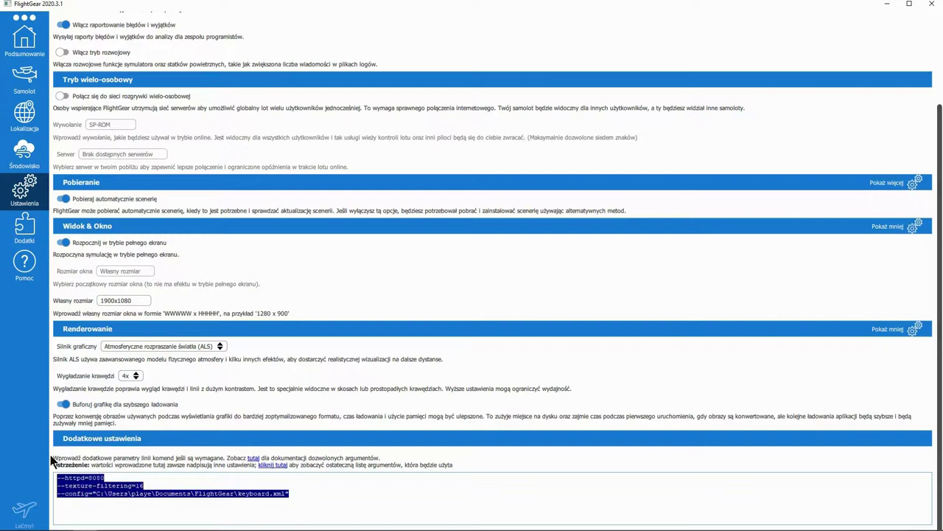
pyautogui.click(122, 486)
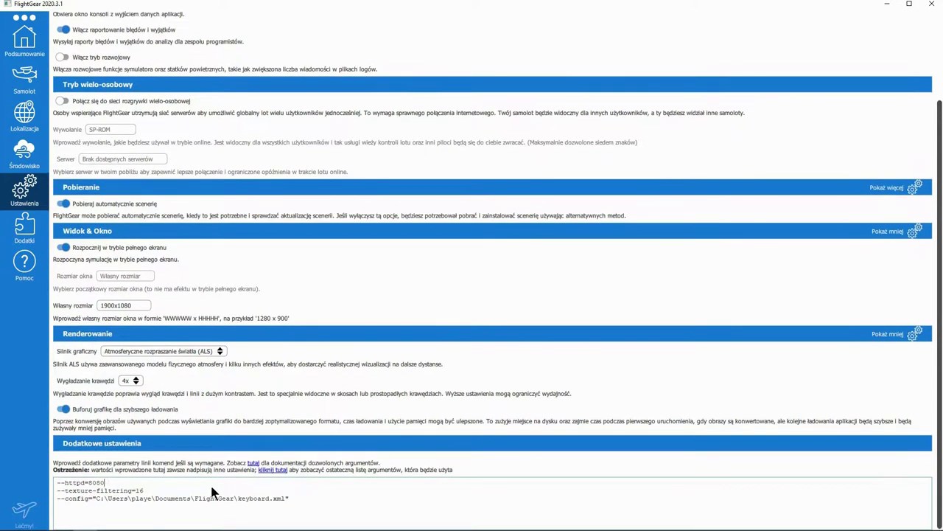
pyautogui.moveTo(297, 499); pyautogui.dragTo(71, 479)
pyautogui.click(318, 490)
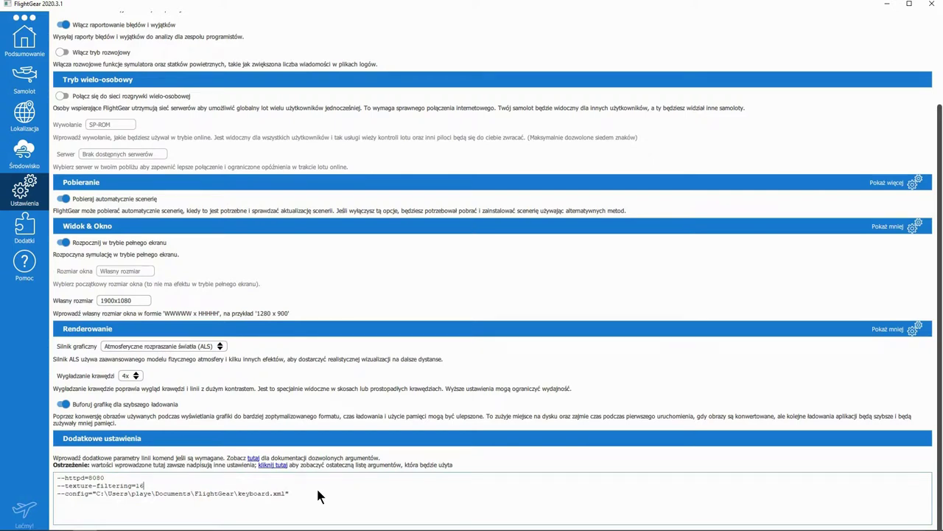
# - Check the hangar list on the add-ons page and choose the Cessna 172P Skyhawk (1982) from the installed aircraft
pyautogui.click(27, 228)
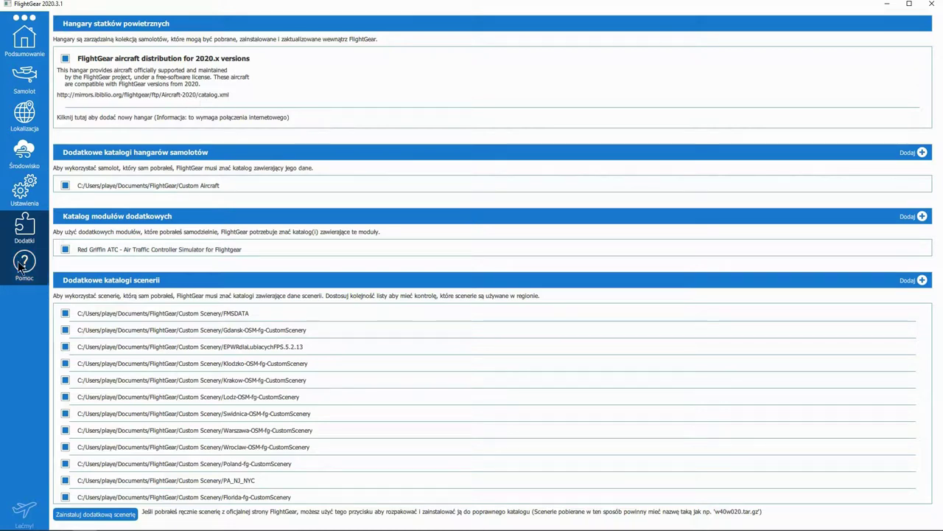
pyautogui.click(24, 75)
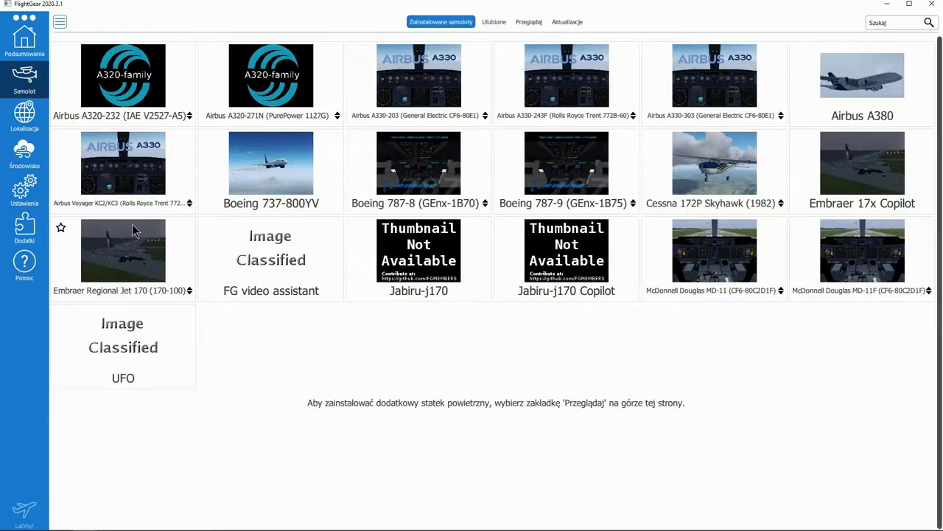
pyautogui.click(715, 168)
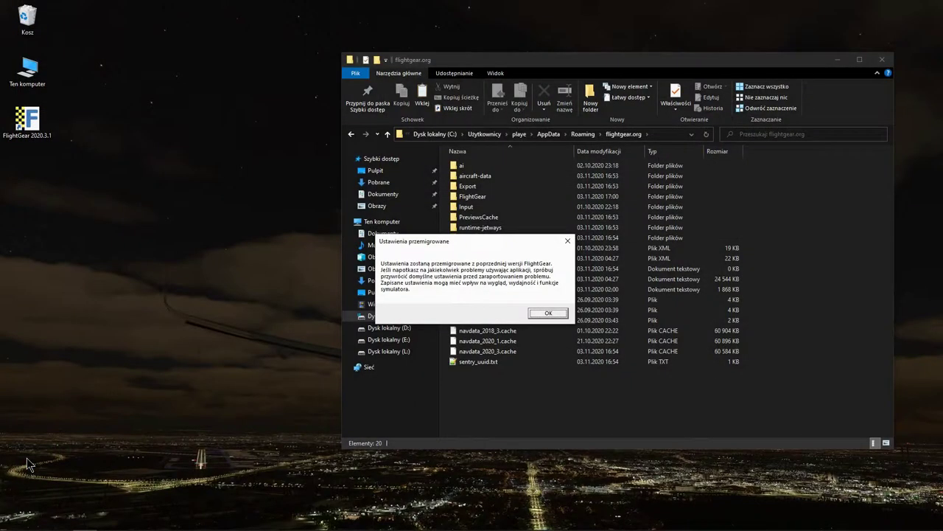
# - Acknowledge the migrated settings notice, switch to the external view and look around the Cessna on the runway
pyautogui.click(536, 314)
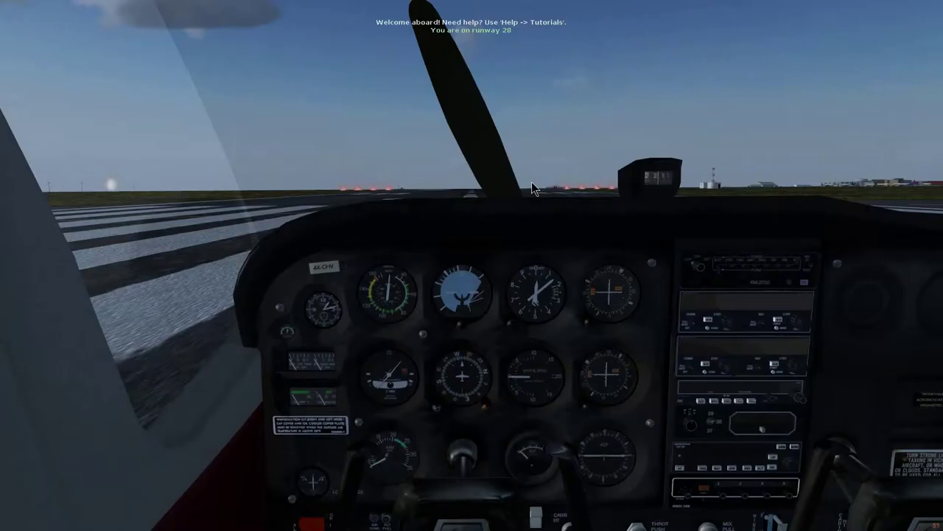
pyautogui.press('v')
pyautogui.moveTo(558, 231); pyautogui.dragTo(444, 306)
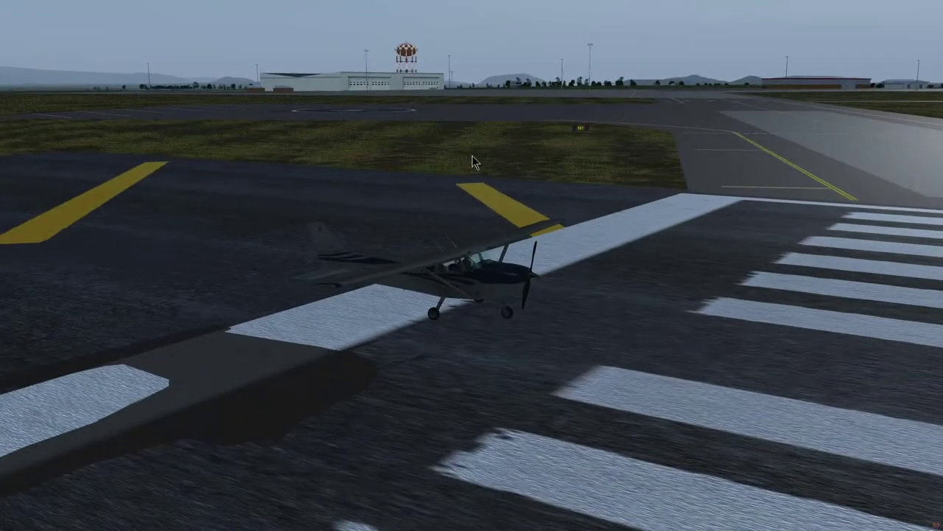
pyautogui.moveTo(472, 155); pyautogui.dragTo(462, 127)
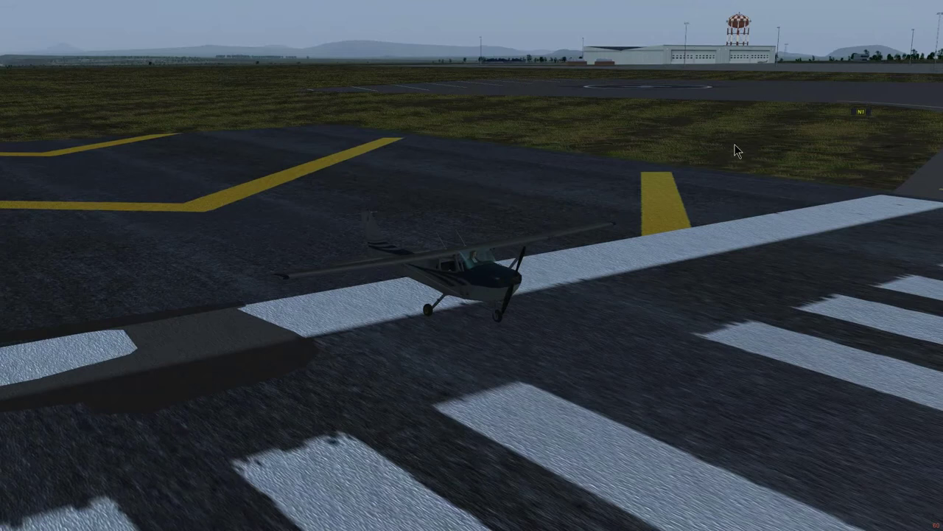
pyautogui.moveTo(732, 152); pyautogui.dragTo(520, 159)
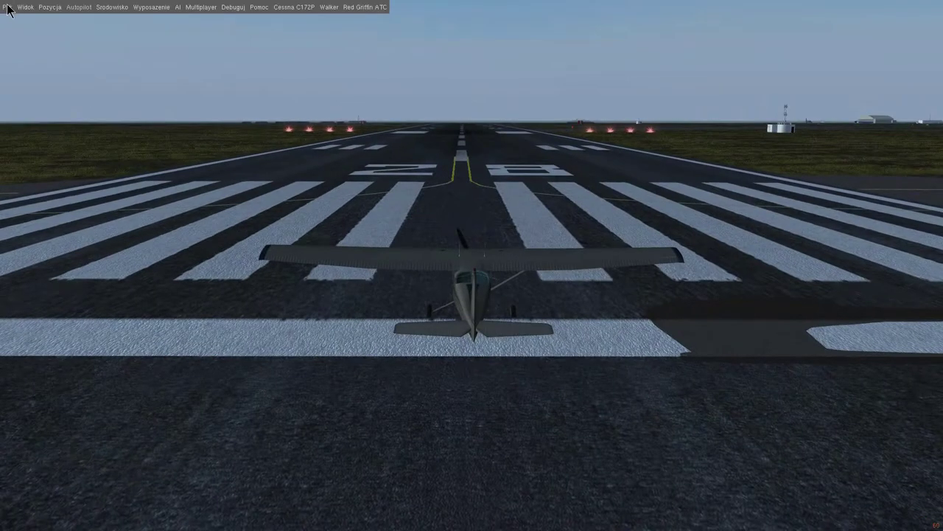
# - Review the axis and button assignments of the Flight Yoke System in the joystick configuration, and close it
pyautogui.click(8, 7)
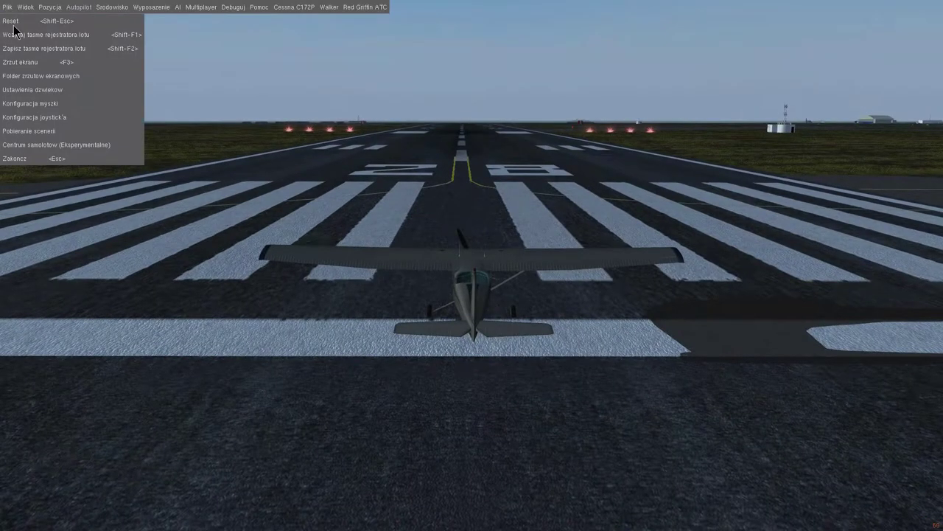
pyautogui.click(46, 117)
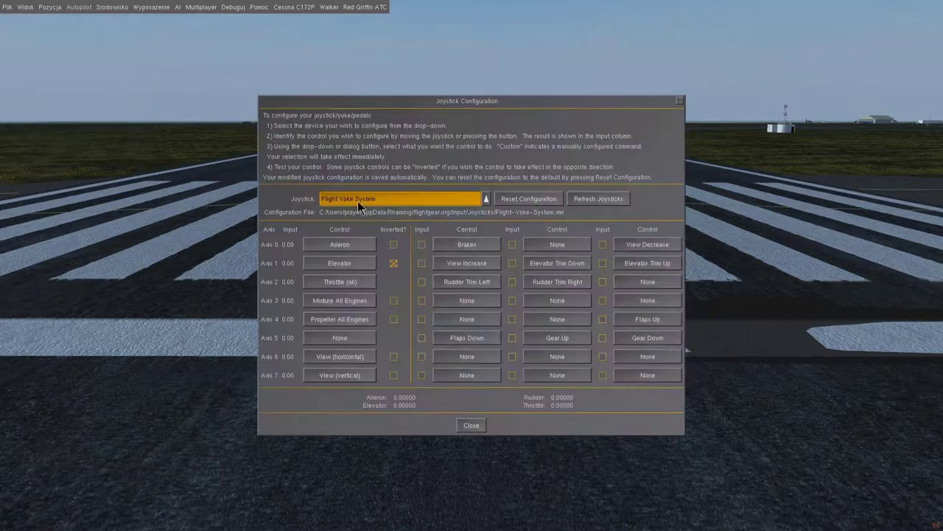
pyautogui.click(486, 199)
pyautogui.click(487, 198)
pyautogui.moveTo(481, 101); pyautogui.dragTo(184, 67)
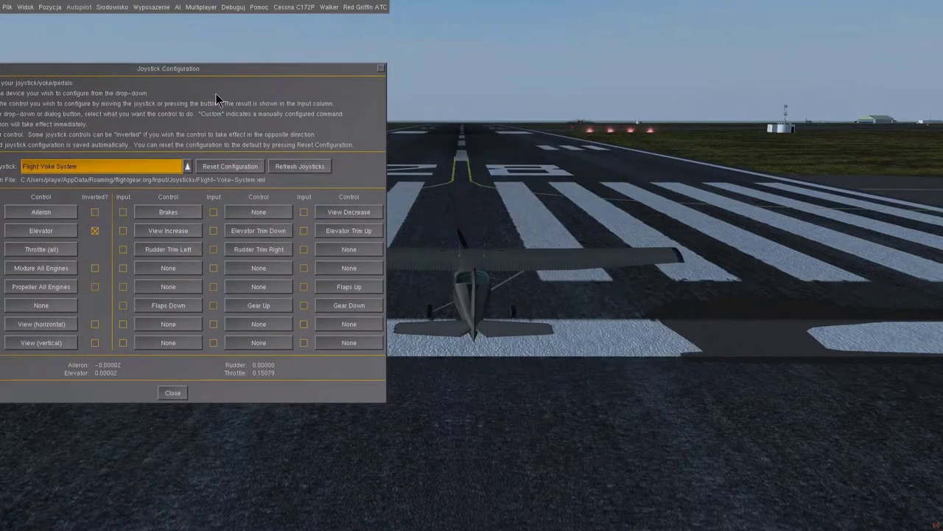
pyautogui.moveTo(222, 69); pyautogui.dragTo(404, 67)
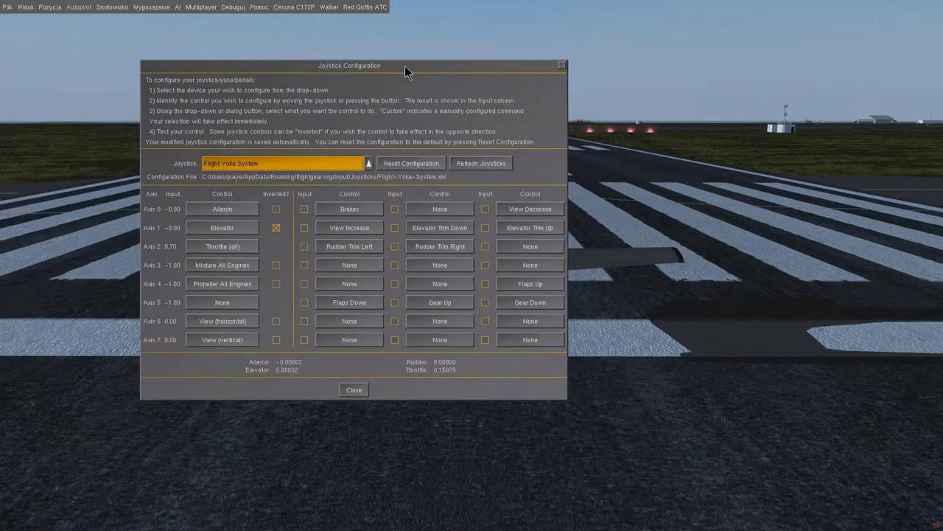
pyautogui.click(356, 391)
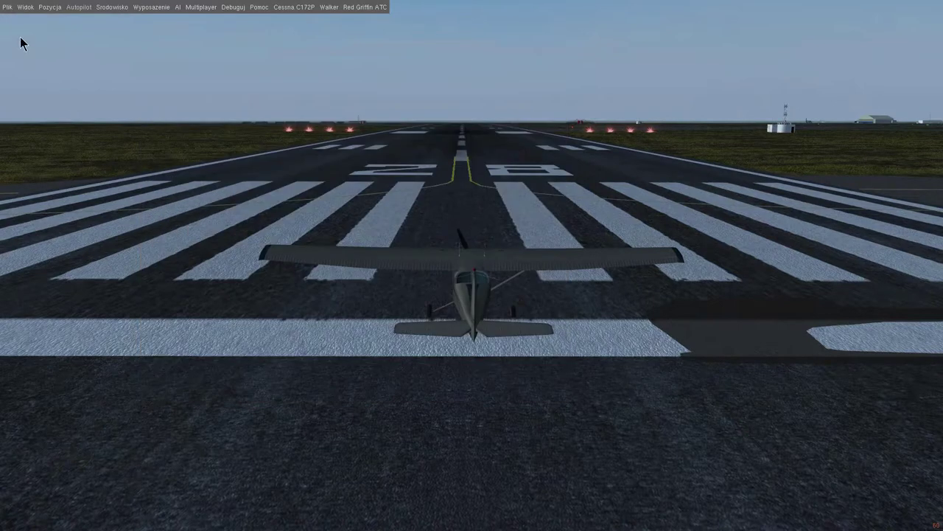
# - Check the scenery download settings, close them and look over the available file commands
pyautogui.click(8, 9)
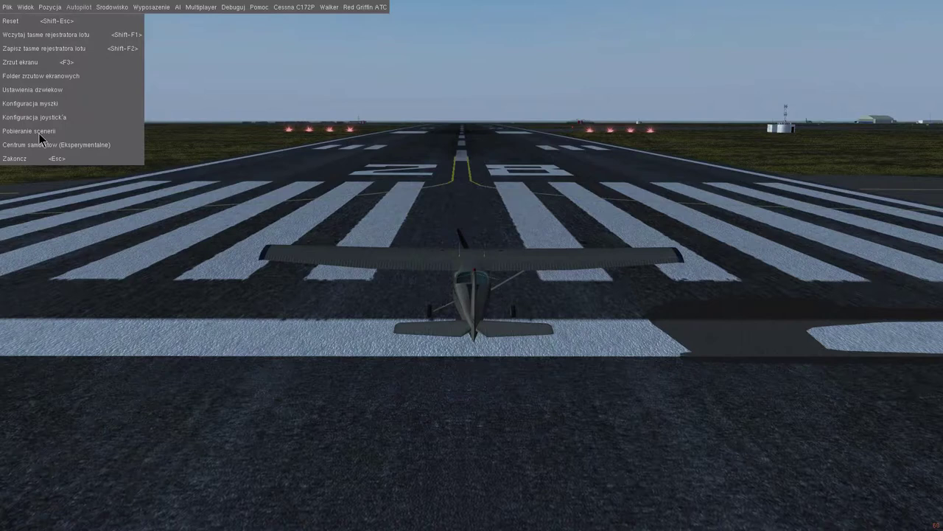
pyautogui.click(38, 132)
pyautogui.click(472, 393)
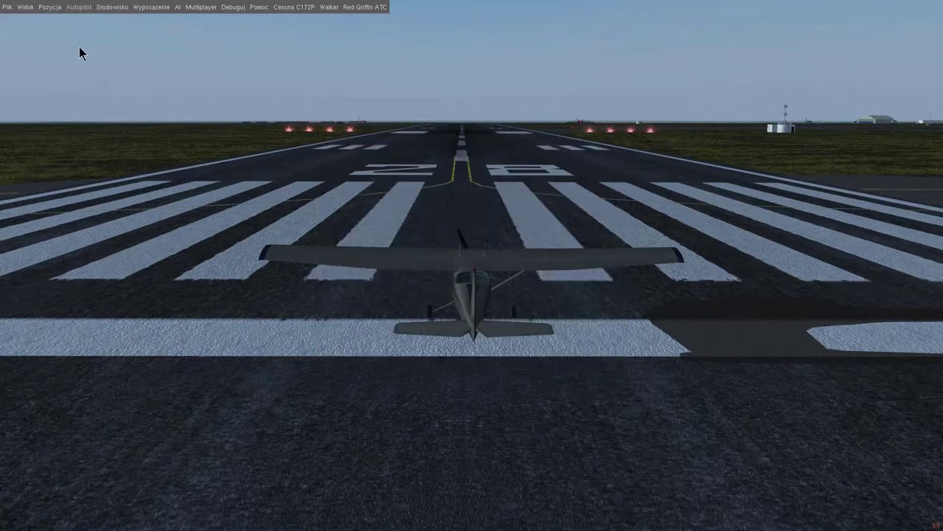
pyautogui.click(8, 9)
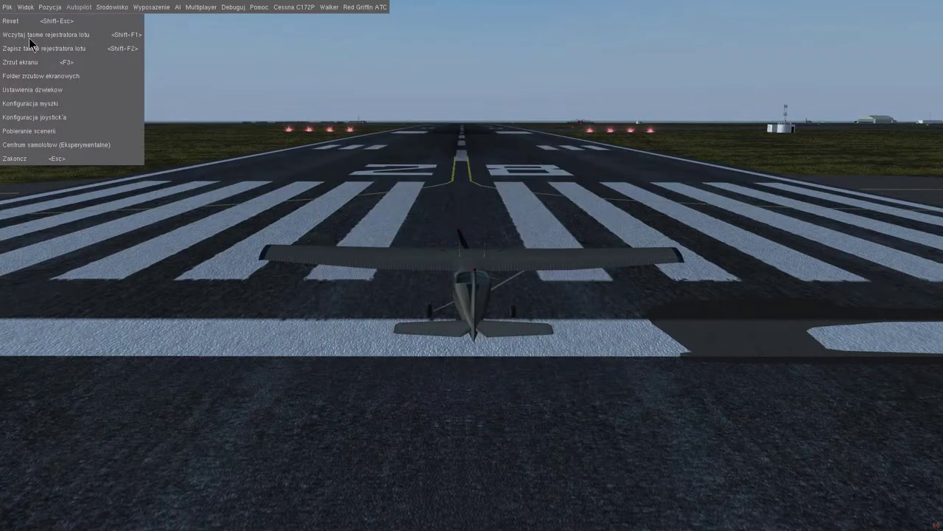
# - Open the rendering options and compare the scene with Atmospheric Light Scattering off and on, leaving it enabled
pyautogui.click(26, 8)
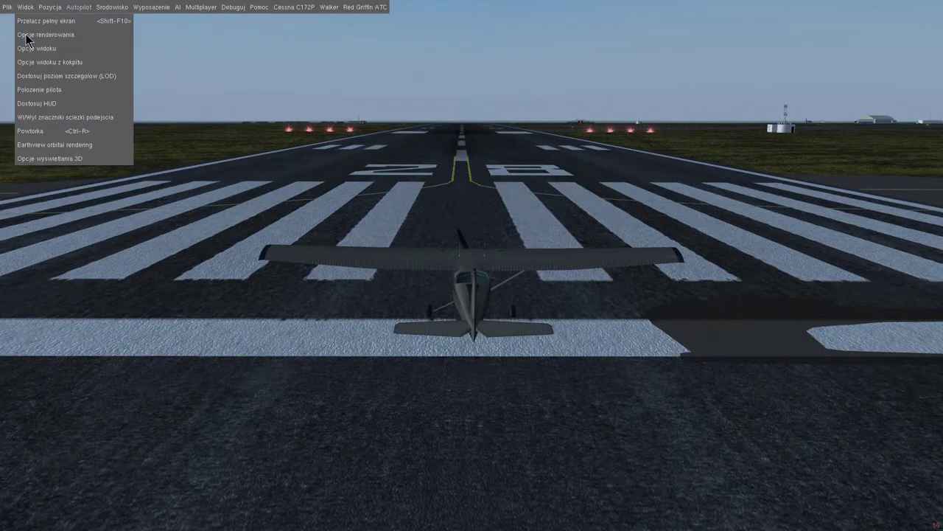
pyautogui.click(30, 35)
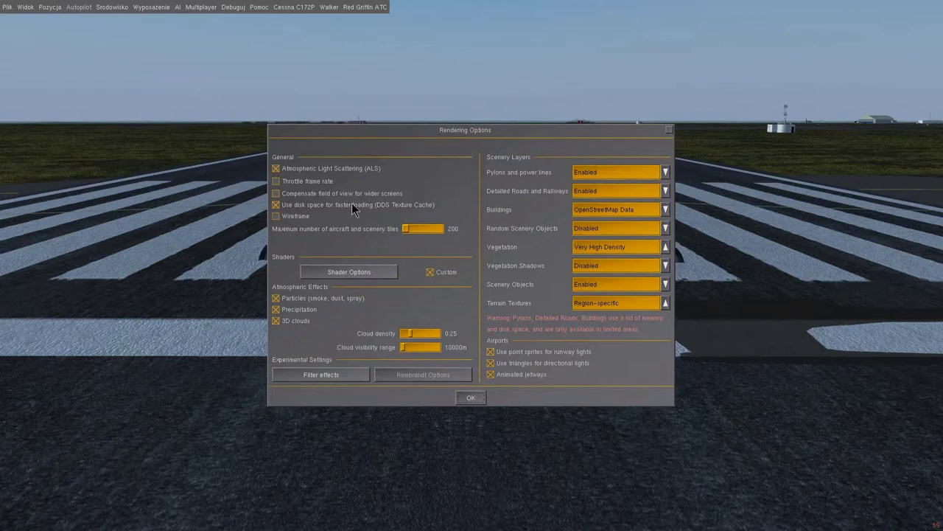
pyautogui.click(276, 169)
pyautogui.click(275, 169)
pyautogui.click(276, 170)
pyautogui.click(276, 169)
# - Try frame rate throttling and the field of view compensation for wider screens, leaving both options off
pyautogui.click(276, 181)
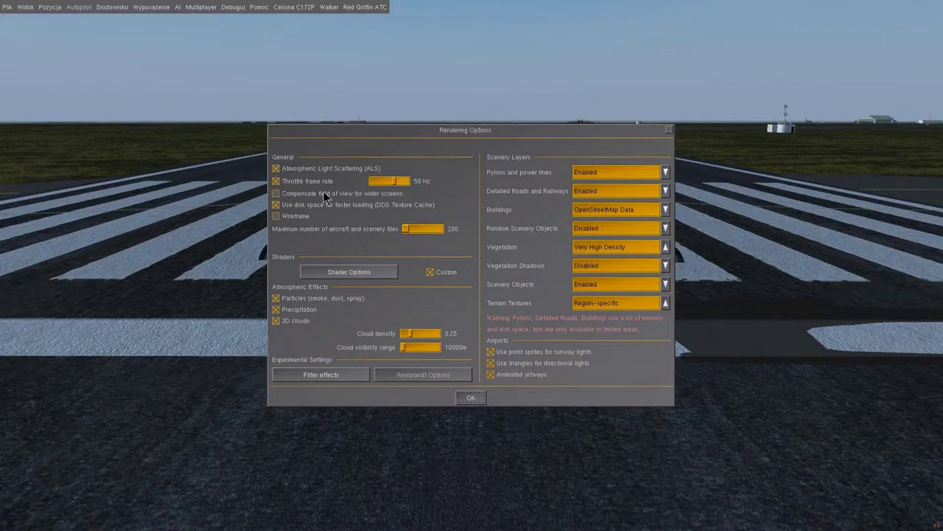
pyautogui.click(277, 182)
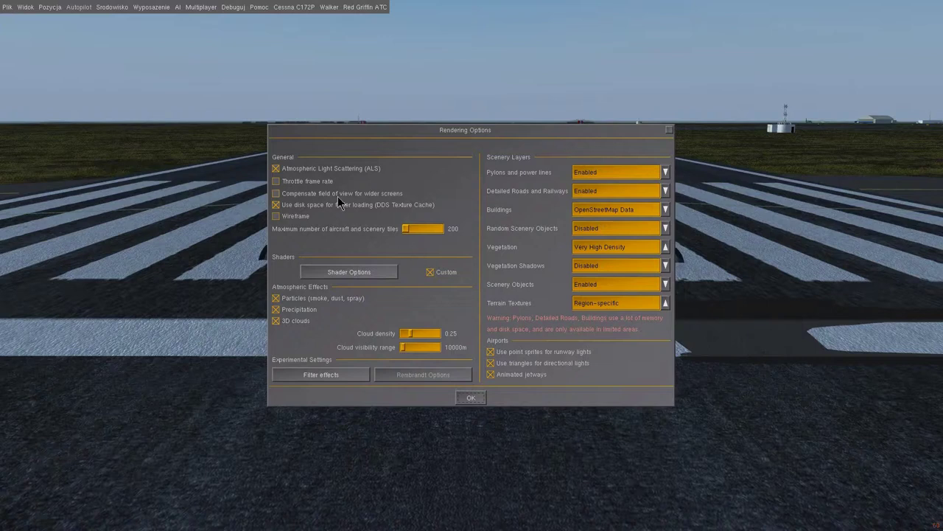
pyautogui.click(276, 194)
pyautogui.click(276, 194)
pyautogui.click(276, 194)
pyautogui.click(275, 194)
# - Try wireframe rendering and a maximum of 8900 aircraft and scenery tiles, restoring wireframe to off and the maximum to 200
pyautogui.moveTo(370, 144); pyautogui.dragTo(587, 91)
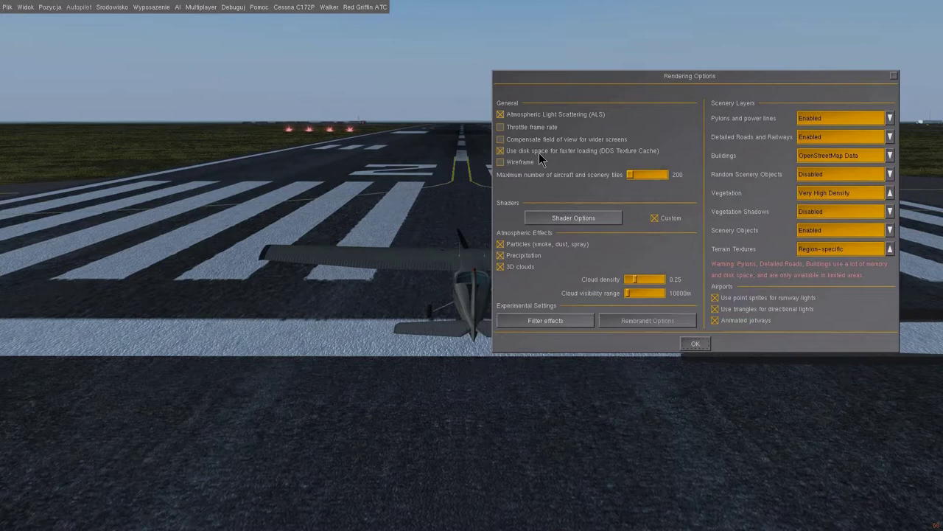
pyautogui.click(501, 162)
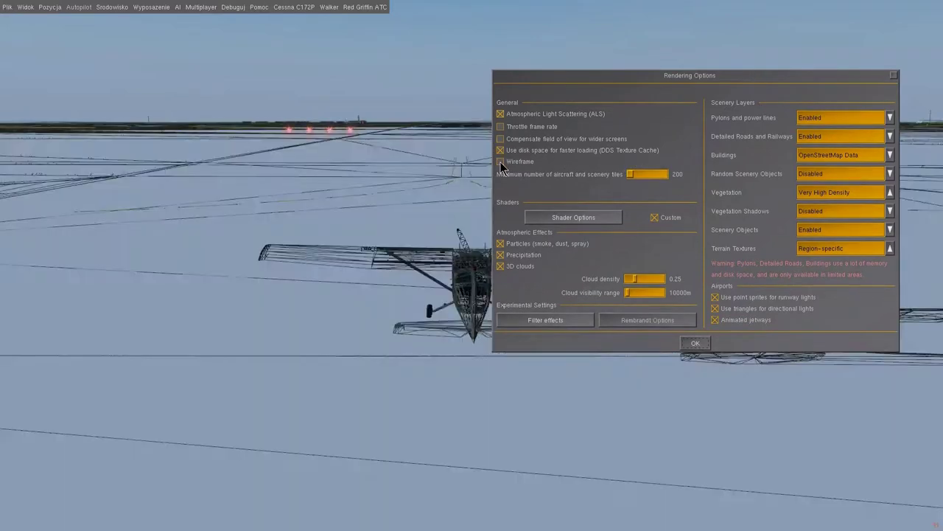
pyautogui.click(501, 161)
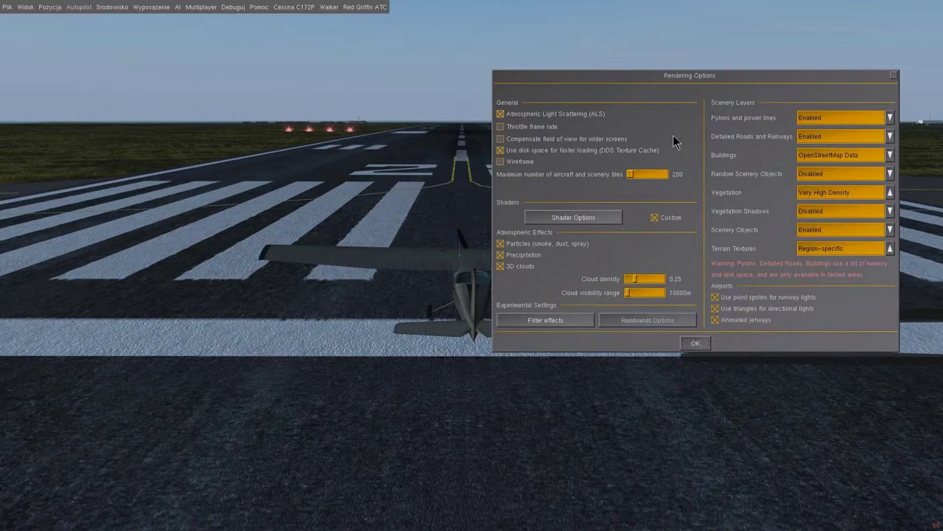
pyautogui.moveTo(630, 173); pyautogui.dragTo(670, 169)
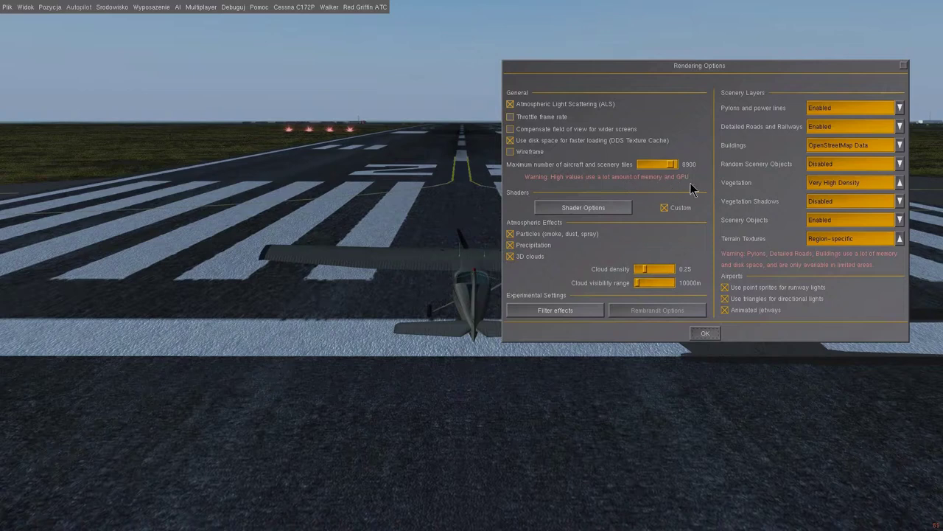
pyautogui.moveTo(671, 168); pyautogui.dragTo(640, 164)
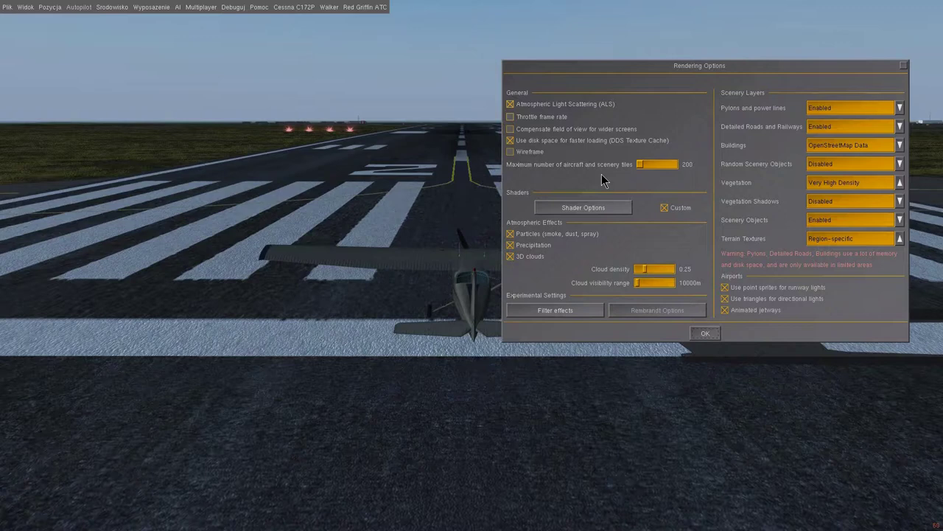
# - Open the level of detail ranges and place them beside the rendering options for comparison
pyautogui.click(45, 9)
pyautogui.click(22, 10)
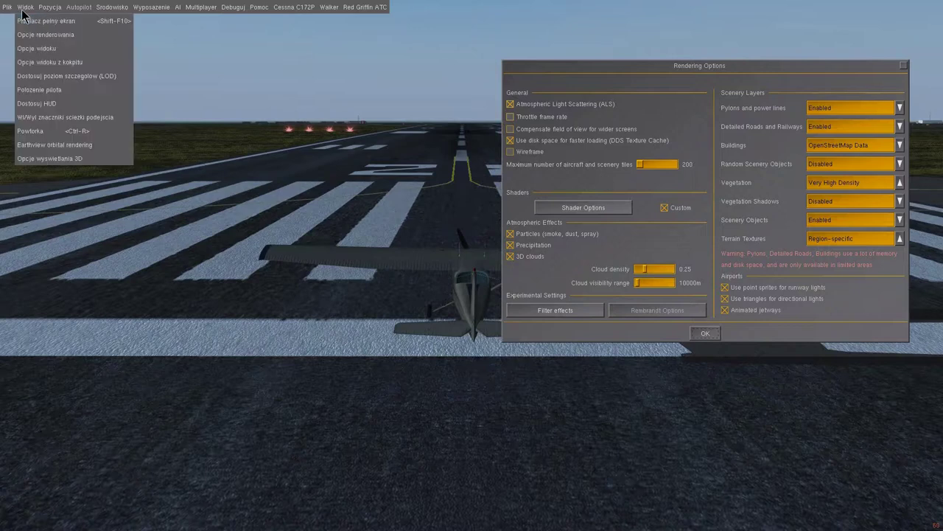
pyautogui.click(54, 75)
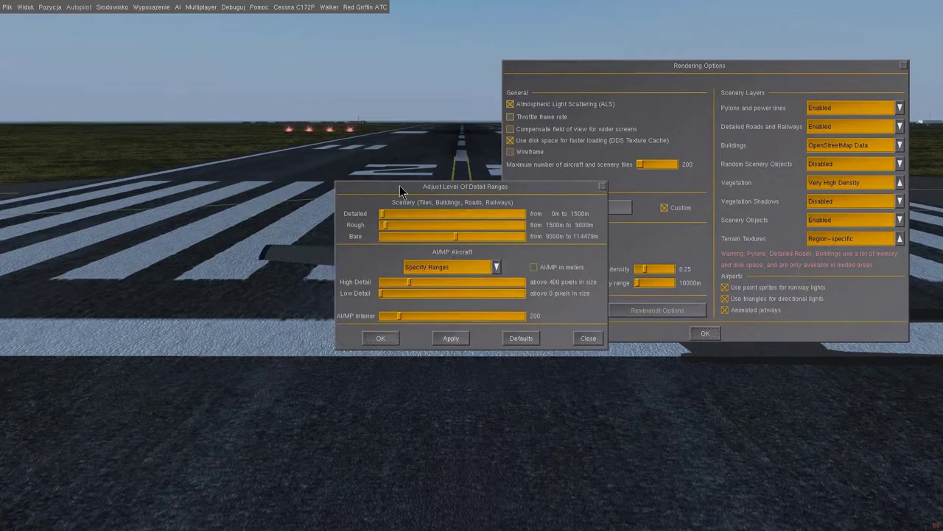
pyautogui.moveTo(399, 187); pyautogui.dragTo(162, 84)
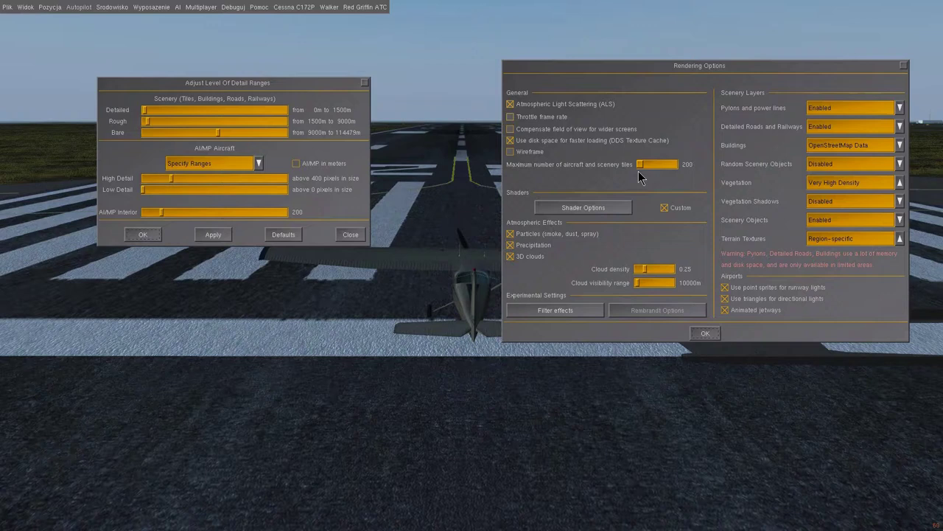
# - Set the maximum number of aircraft and scenery tiles to 2300 and close the level of detail ranges
pyautogui.moveTo(652, 169)
pyautogui.mouseDown()
pyautogui.moveTo(643, 168)
pyautogui.moveTo(652, 169)
pyautogui.mouseUp()
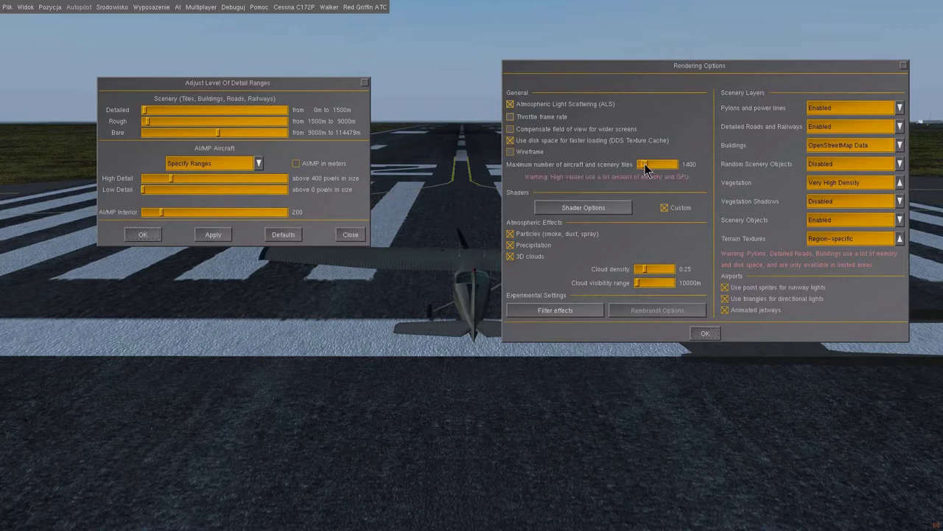
pyautogui.moveTo(646, 168); pyautogui.dragTo(643, 168)
pyautogui.moveTo(645, 168); pyautogui.dragTo(649, 169)
pyautogui.click(364, 82)
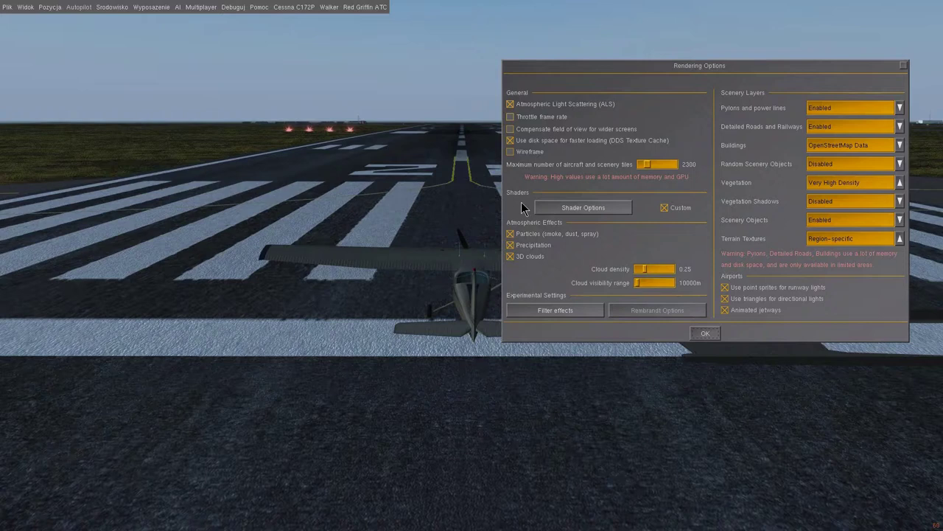
# - Examine the individual levels in the shader options and return to the rendering options
pyautogui.click(588, 208)
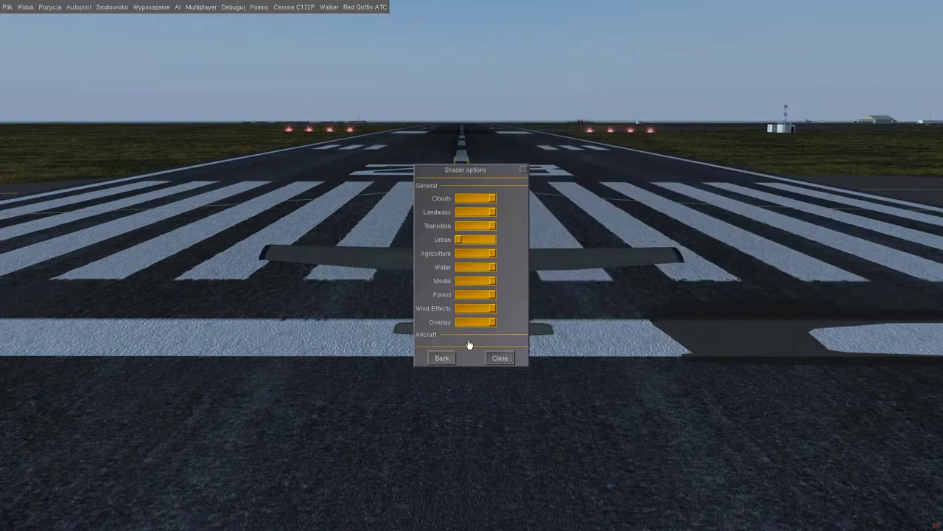
pyautogui.click(445, 358)
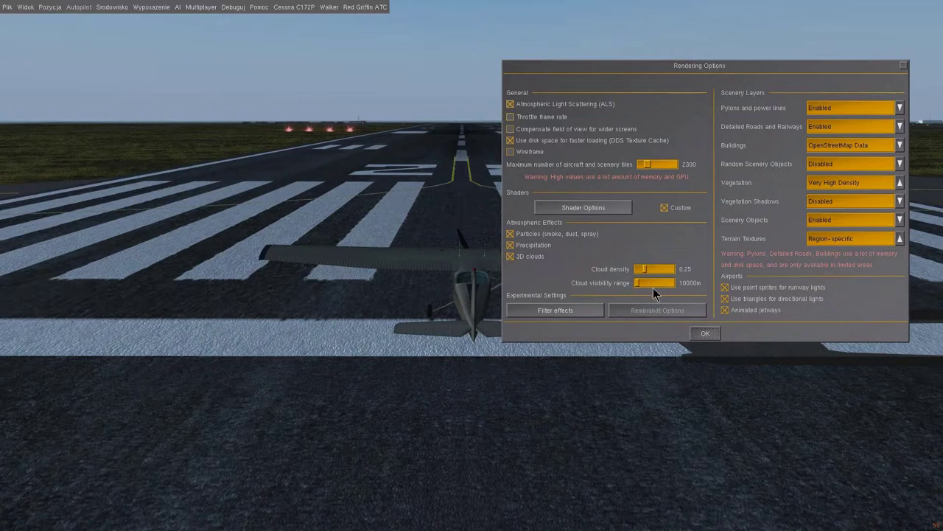
# - Enable the experimental ALS filters, preview night vision and infrared vision, and return to the Normal filter
pyautogui.click(548, 310)
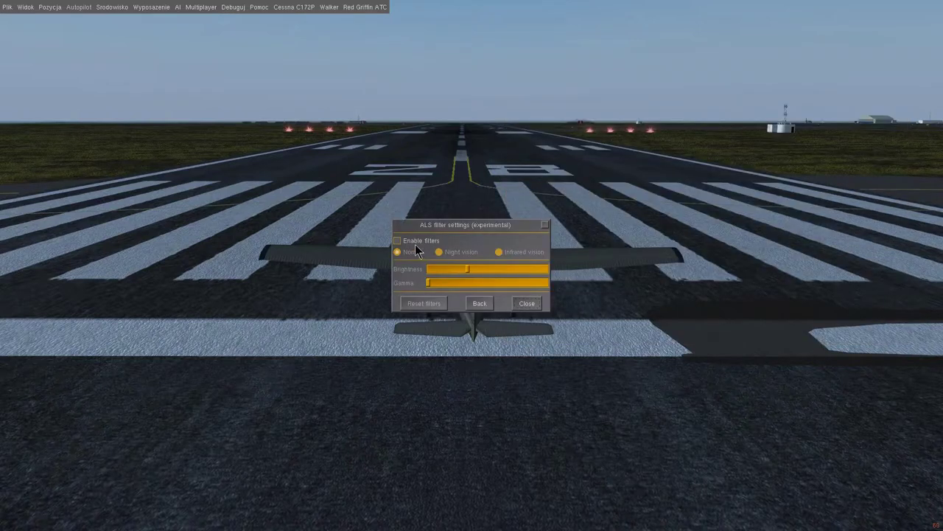
pyautogui.click(397, 240)
pyautogui.click(438, 252)
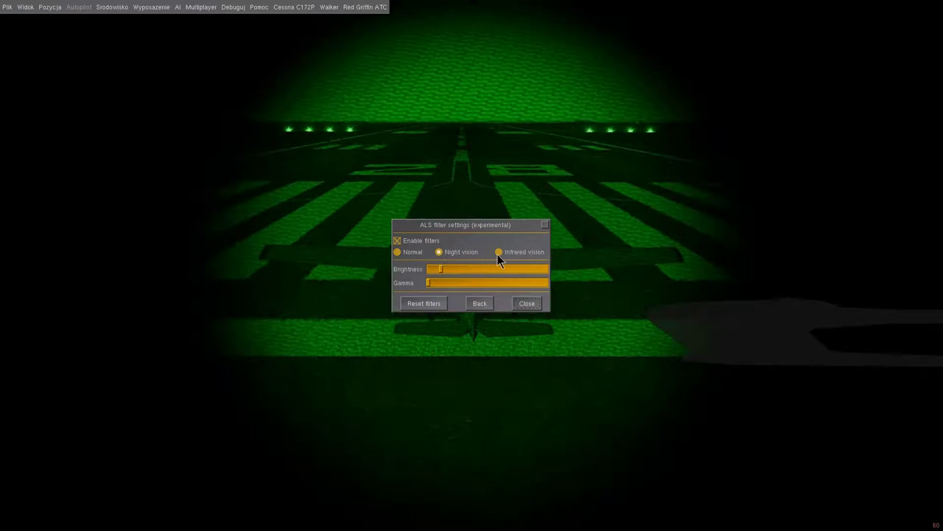
pyautogui.click(498, 252)
pyautogui.moveTo(420, 247); pyautogui.dragTo(420, 249)
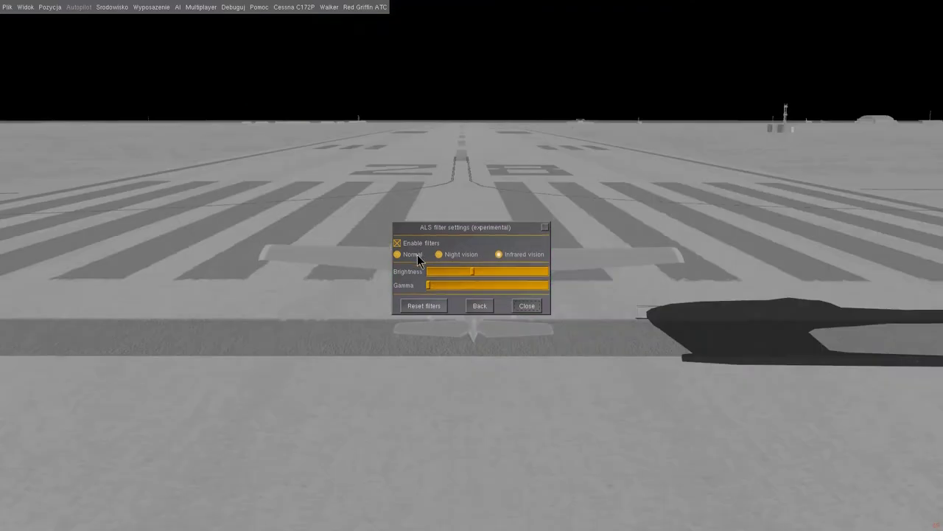
pyautogui.click(398, 255)
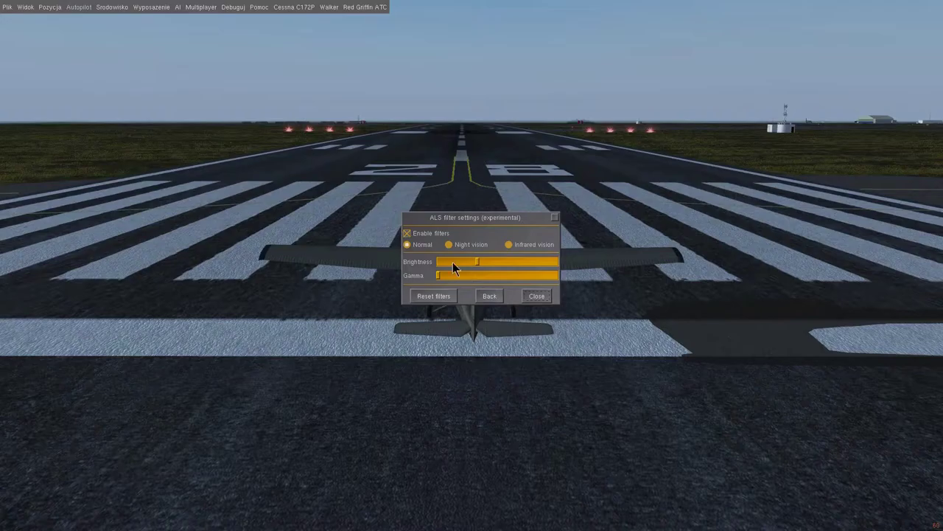
pyautogui.click(493, 294)
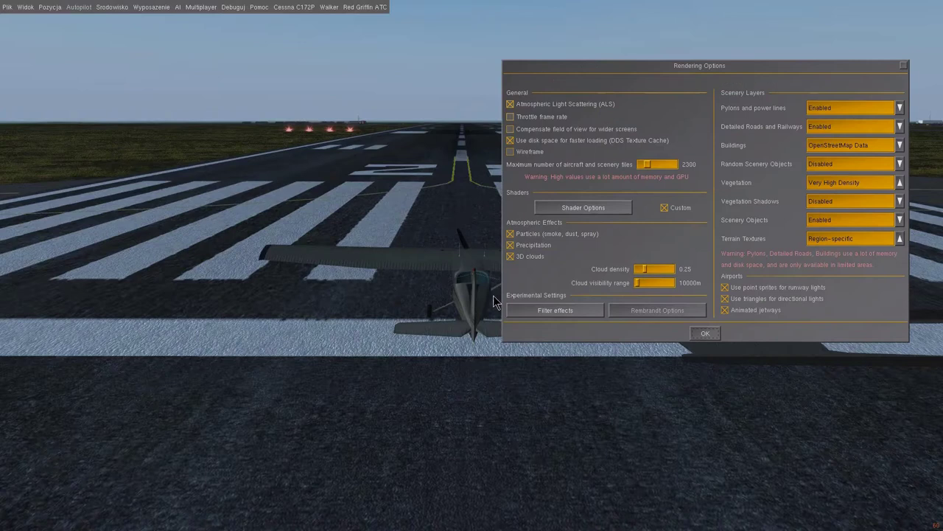
# - Turn off point sprites for runway lights in the airport rendering options
pyautogui.moveTo(725, 64); pyautogui.dragTo(631, 63)
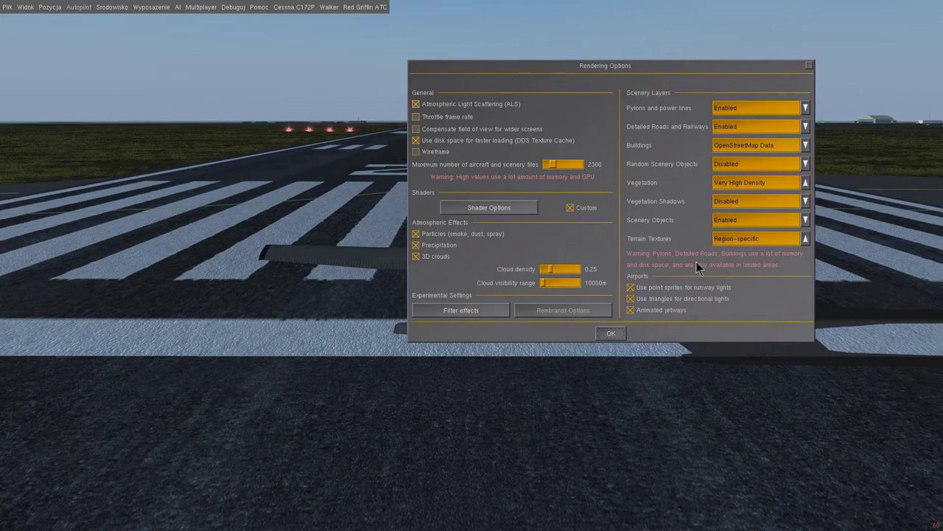
pyautogui.click(632, 286)
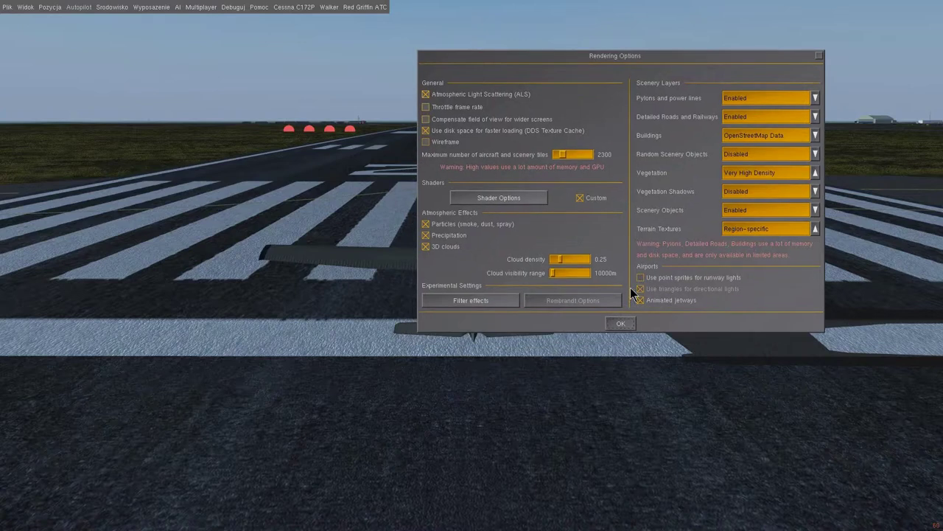
# - Turn point sprites for runway lights back on and close the rendering options
pyautogui.click(640, 278)
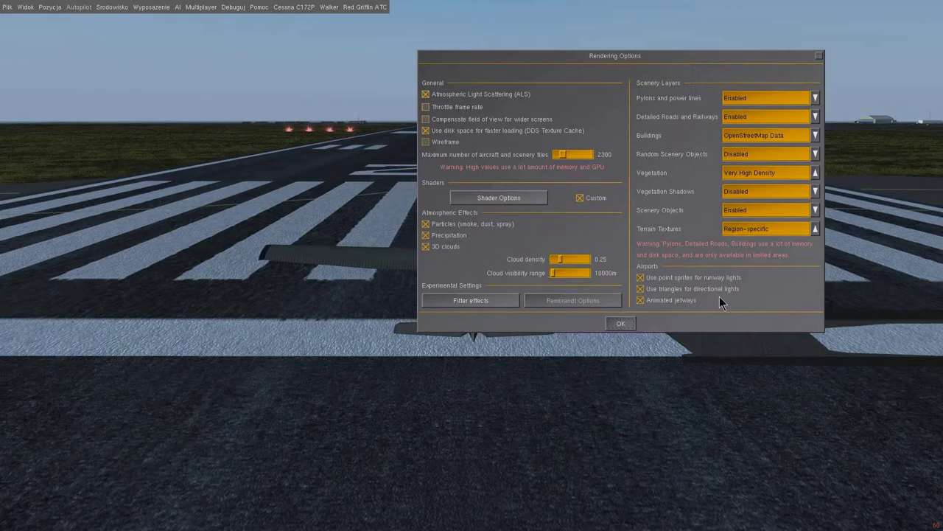
pyautogui.click(624, 323)
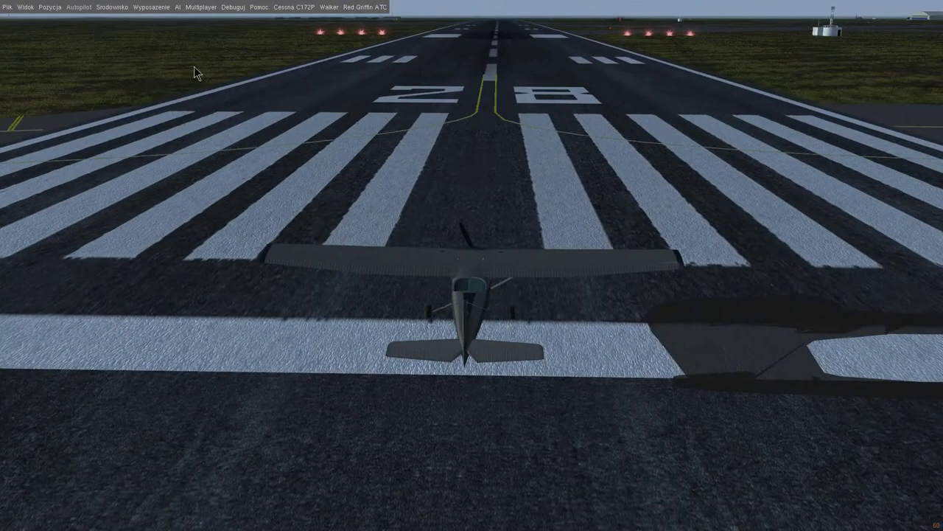
# - Examine the active views and display settings in the view options and close them
pyautogui.click(57, 9)
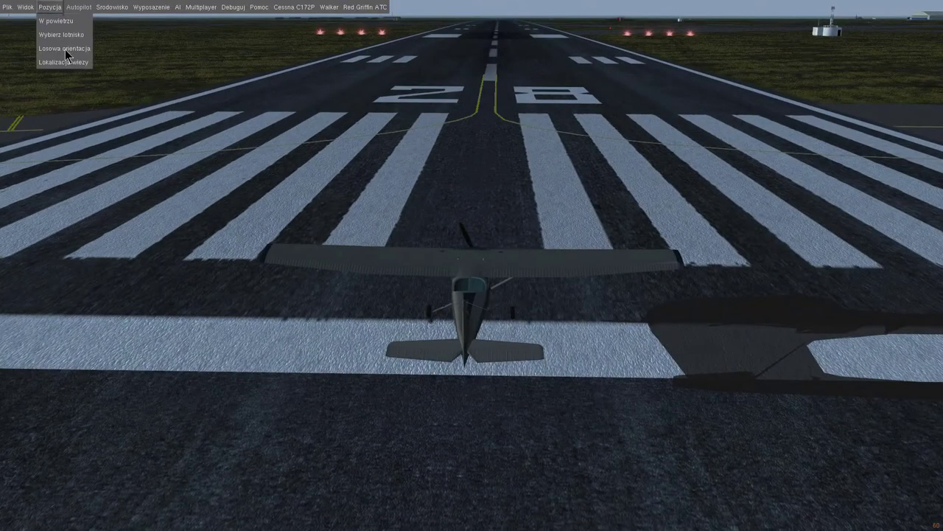
pyautogui.click(27, 8)
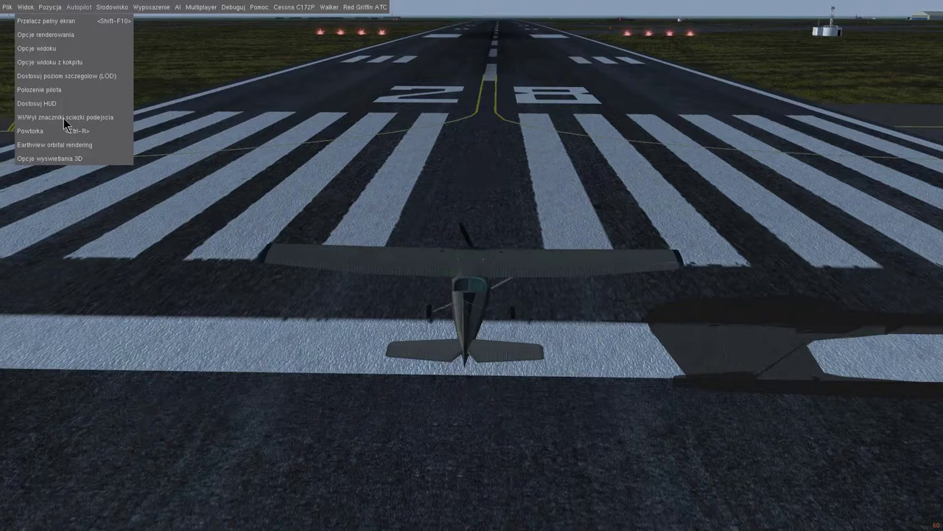
pyautogui.click(31, 48)
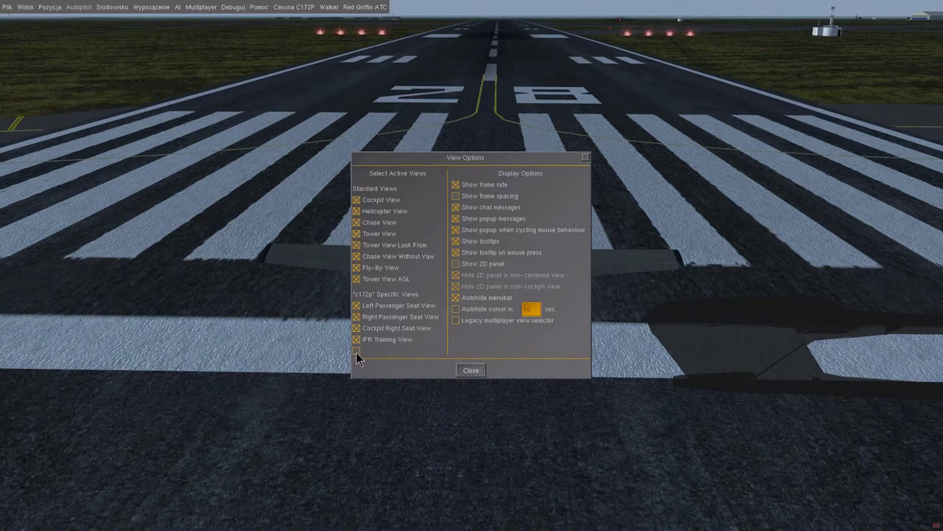
pyautogui.click(470, 370)
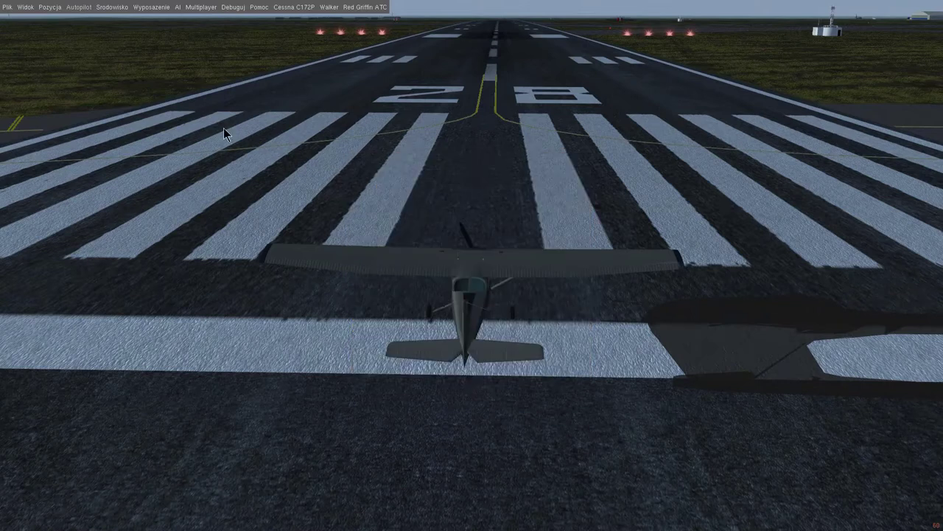
# - Open the airport selection, look at the details of Bradfield (BDF), and switch to the airfield chart
pyautogui.click(104, 7)
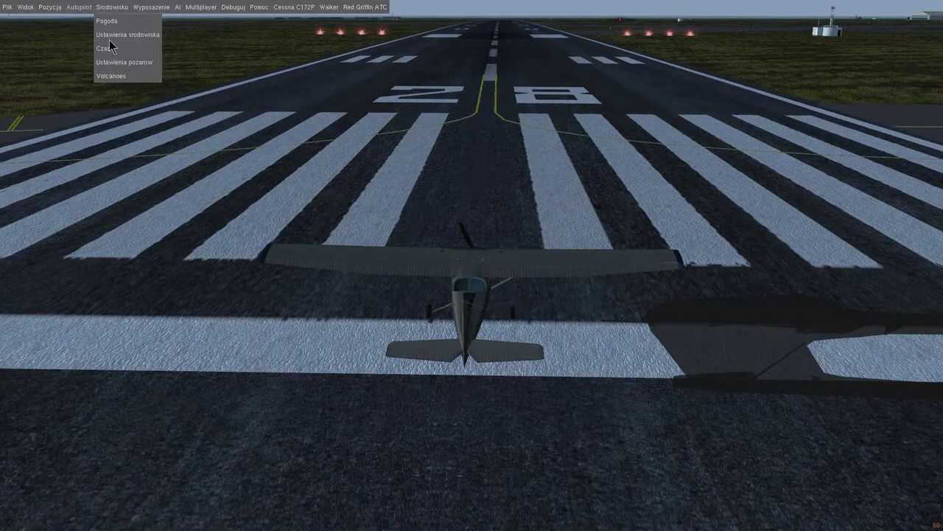
pyautogui.click(141, 8)
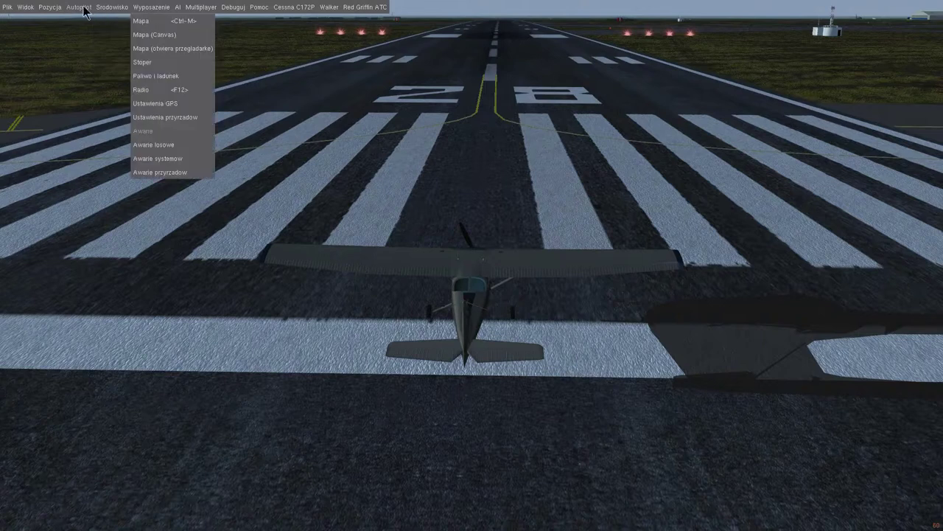
pyautogui.click(50, 7)
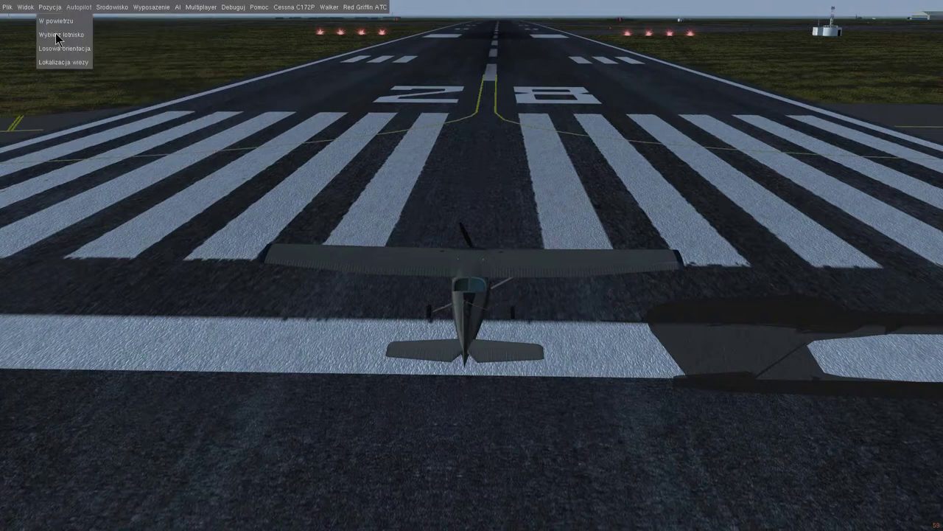
pyautogui.click(55, 34)
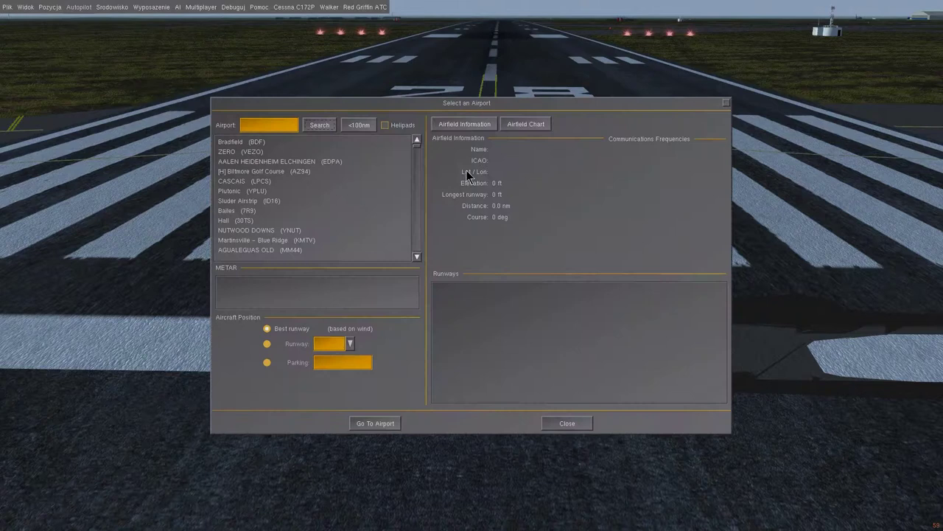
pyautogui.click(250, 143)
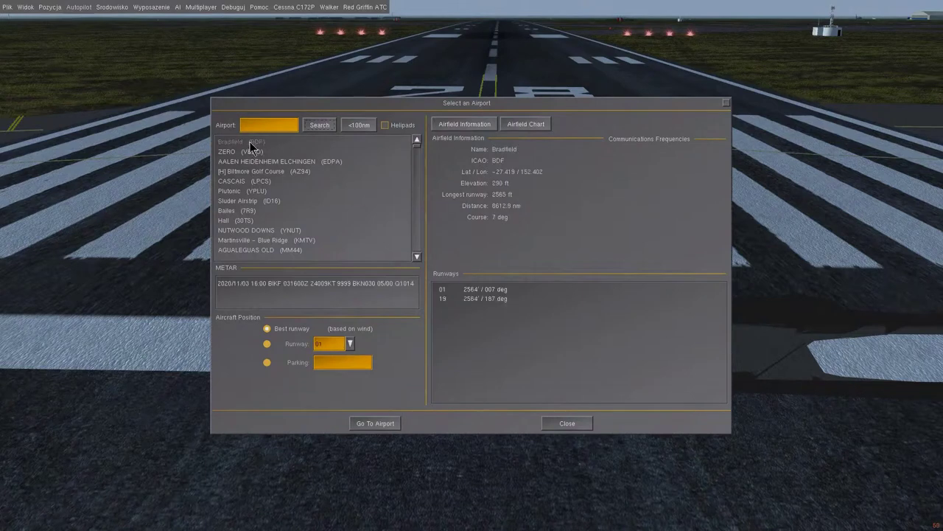
pyautogui.click(524, 125)
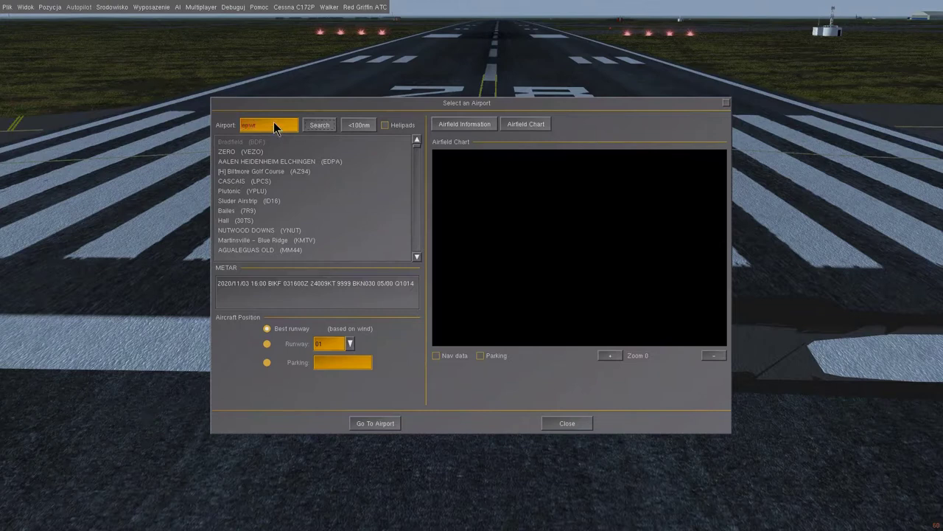
# - Search for the airport epwr, select Strachowice, and show nav data and parking on its airfield chart
pyautogui.click(317, 126)
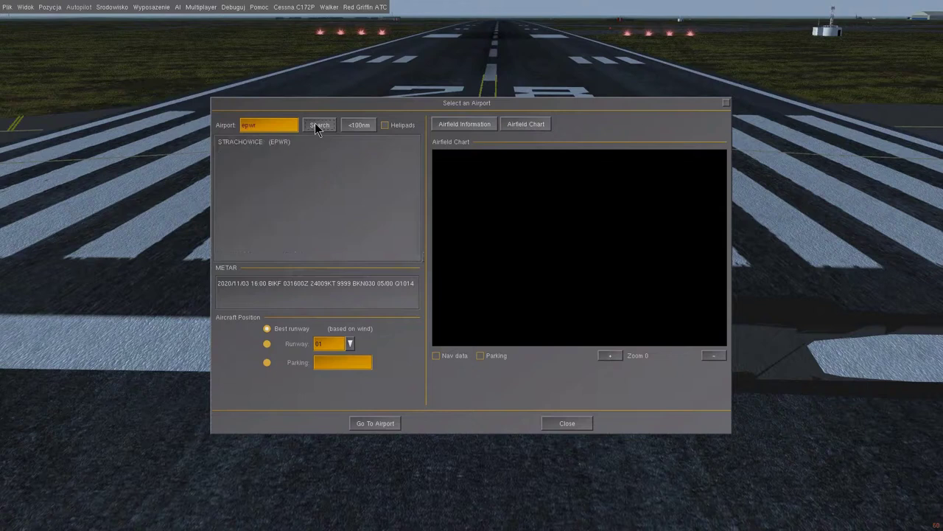
pyautogui.click(265, 141)
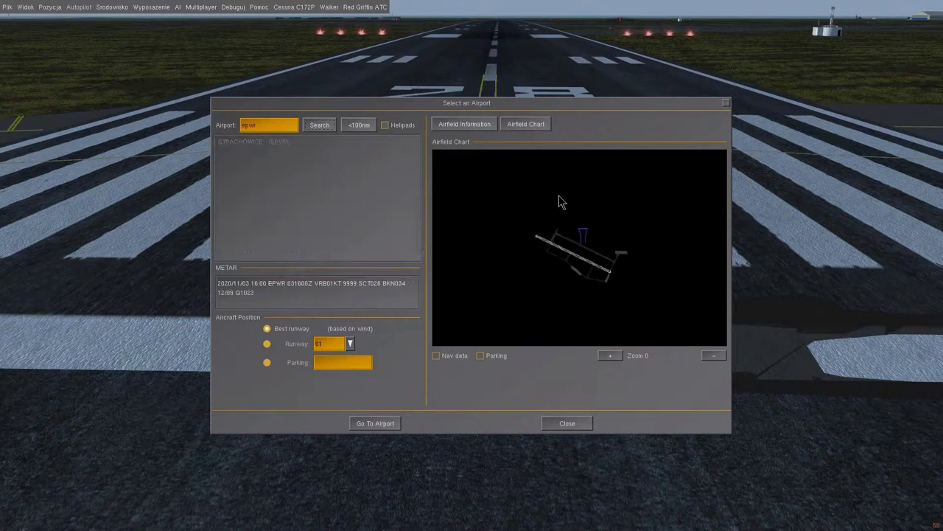
pyautogui.moveTo(558, 236)
pyautogui.mouseDown()
pyautogui.moveTo(563, 269)
pyautogui.moveTo(544, 230)
pyautogui.moveTo(565, 234)
pyautogui.moveTo(576, 262)
pyautogui.moveTo(628, 268)
pyautogui.moveTo(582, 268)
pyautogui.moveTo(617, 256)
pyautogui.moveTo(539, 299)
pyautogui.mouseUp()
pyautogui.click(435, 357)
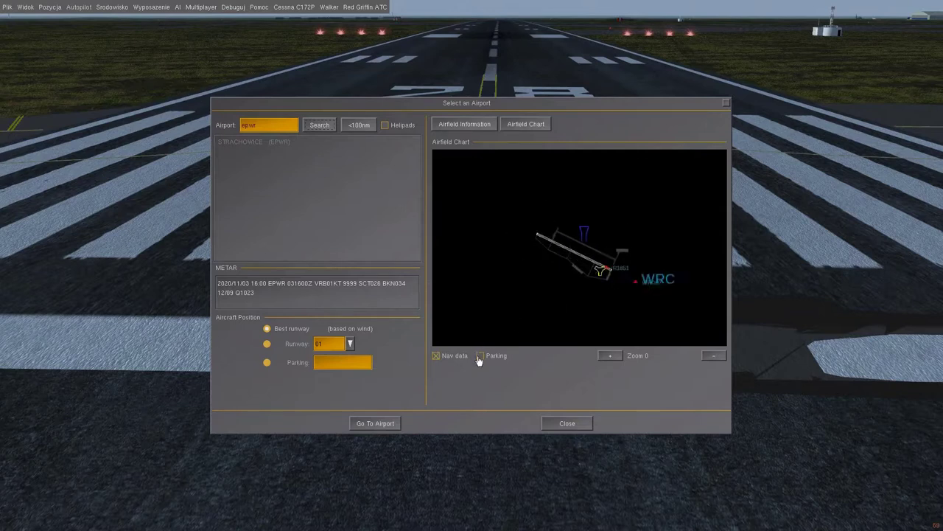
pyautogui.click(480, 356)
pyautogui.moveTo(550, 305)
pyautogui.mouseDown()
pyautogui.moveTo(526, 305)
pyautogui.moveTo(538, 295)
pyautogui.mouseUp()
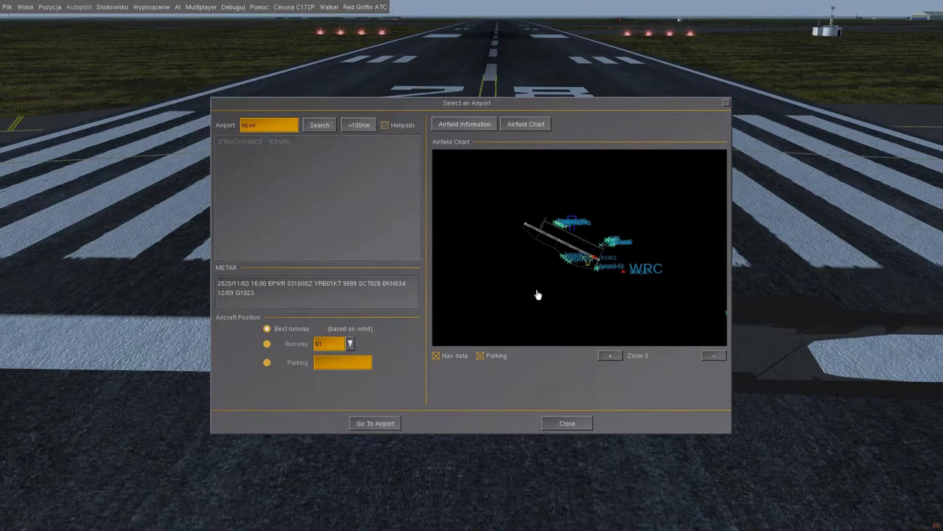
# - Examine the Strachowice airfield chart up close, review its airfield information, and close the airport selection
pyautogui.click(614, 356)
pyautogui.click(614, 356)
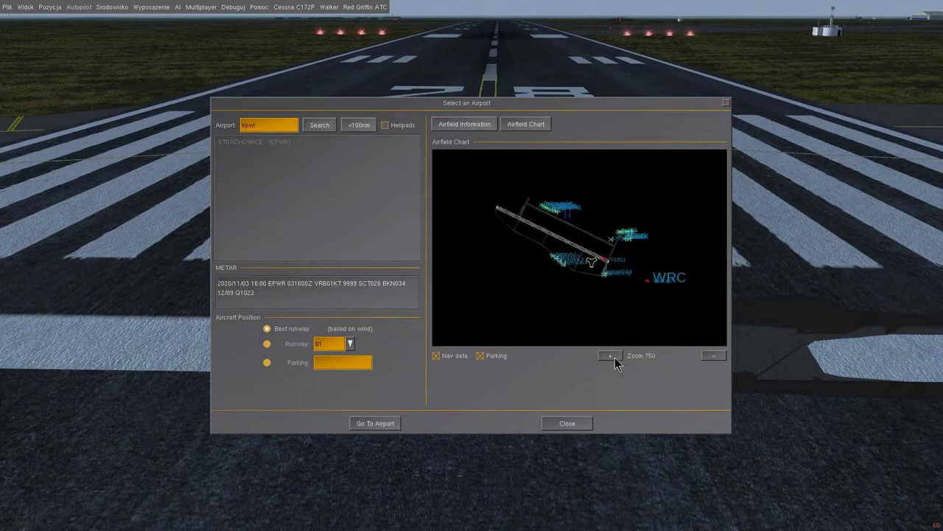
pyautogui.click(614, 356)
pyautogui.click(614, 356)
pyautogui.moveTo(552, 244)
pyautogui.mouseDown()
pyautogui.moveTo(573, 261)
pyautogui.moveTo(566, 256)
pyautogui.mouseUp()
pyautogui.moveTo(627, 286); pyautogui.dragTo(554, 191)
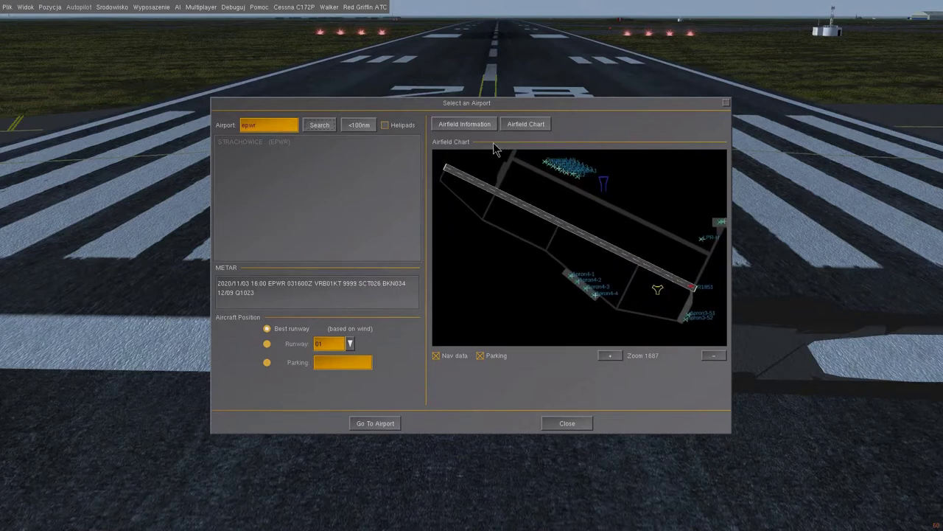
pyautogui.click(485, 127)
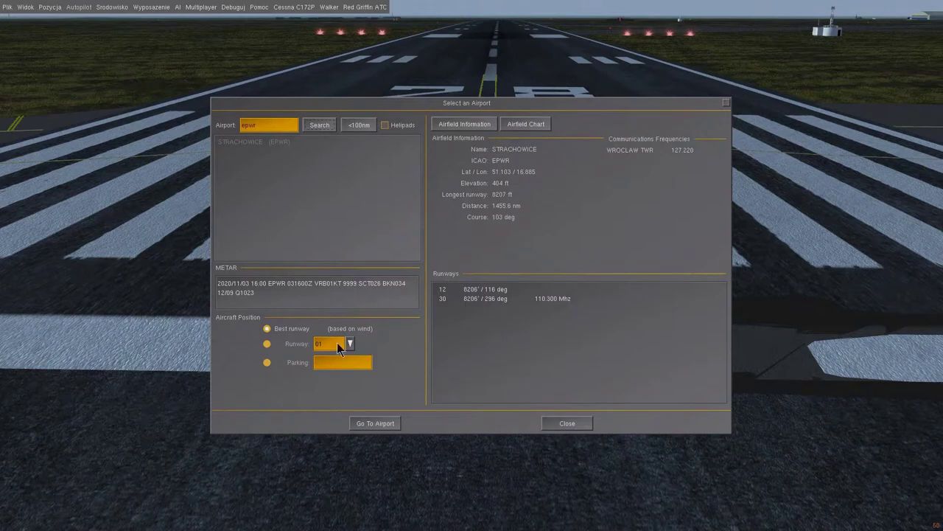
pyautogui.click(579, 423)
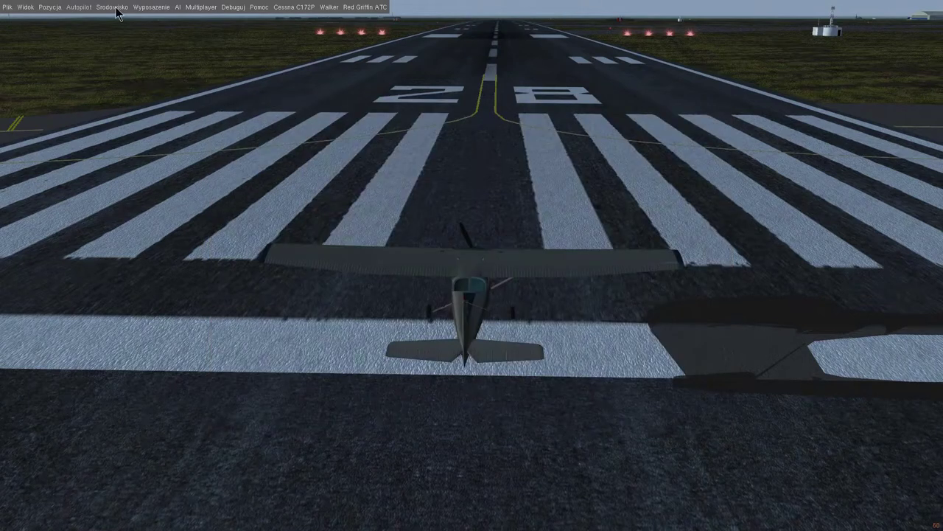
# - Examine the date, simulation rate and time presets in the time settings and close them
pyautogui.click(116, 8)
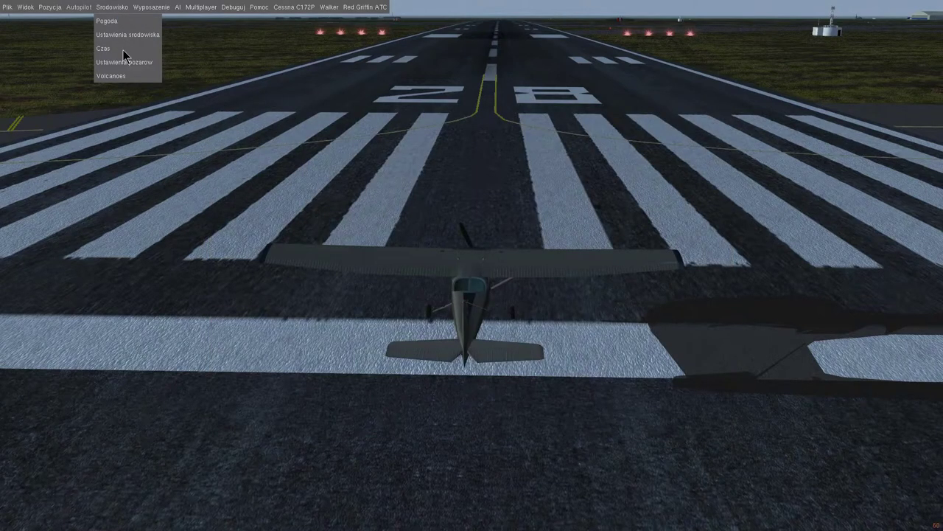
pyautogui.click(123, 48)
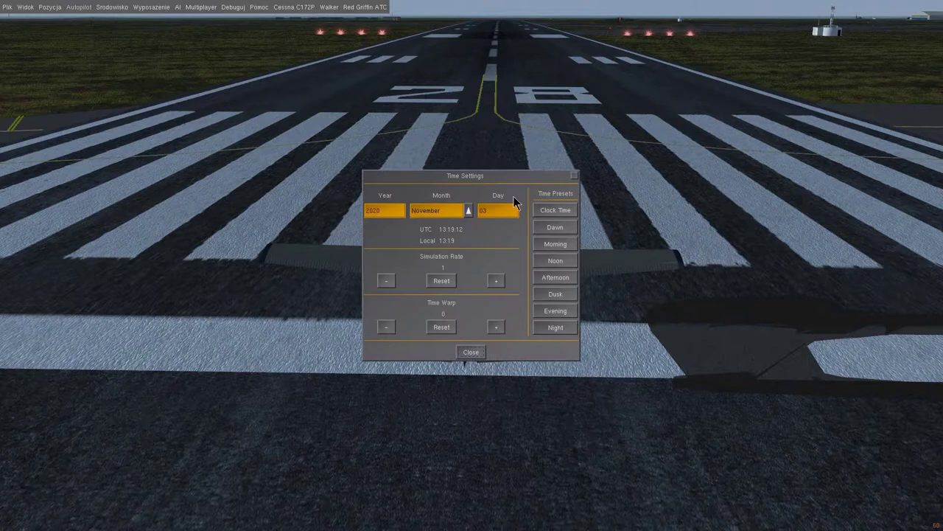
pyautogui.click(472, 353)
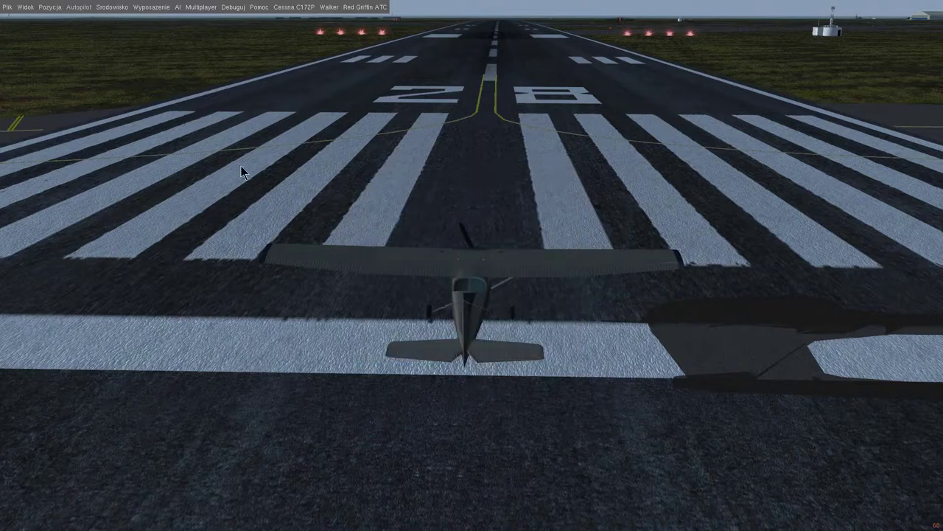
# - Enable AI traffic in the AI traffic and scenario settings and close them
pyautogui.click(152, 10)
pyautogui.click(178, 9)
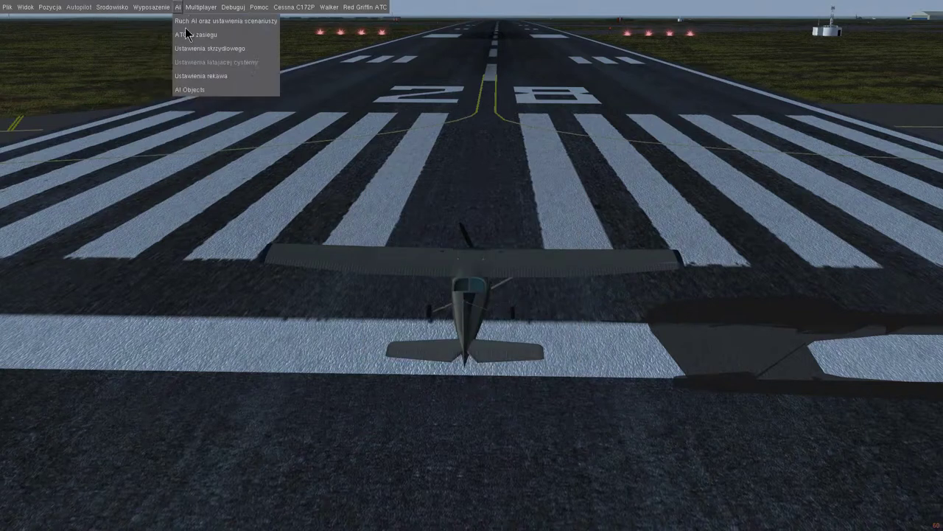
pyautogui.click(190, 21)
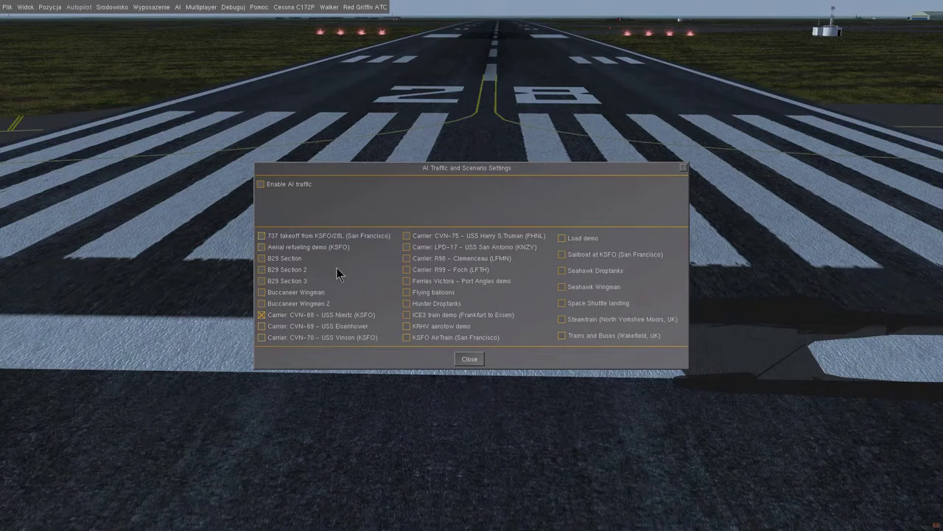
pyautogui.click(261, 184)
pyautogui.click(468, 358)
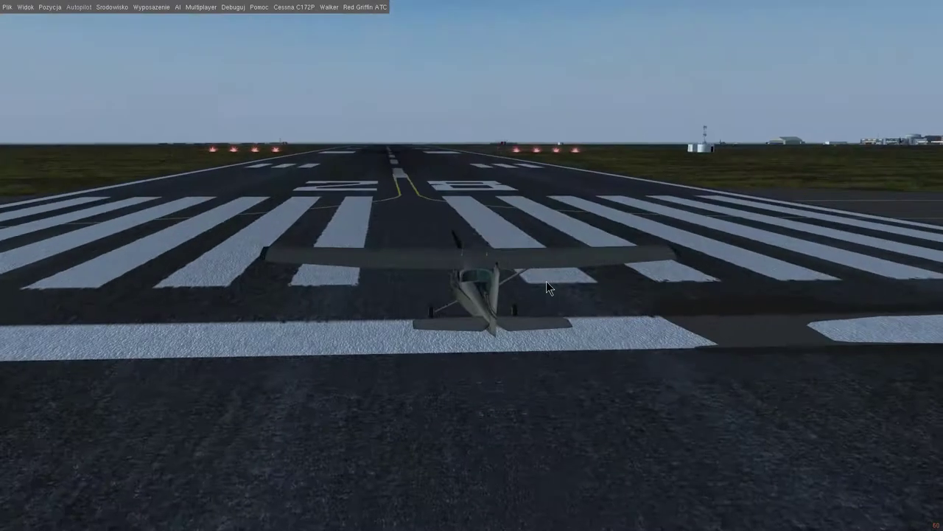
# - Examine the available commands for AI, multiplayer, equipment, debugging, help, the Cessna C172P and the Walker
pyautogui.click(177, 7)
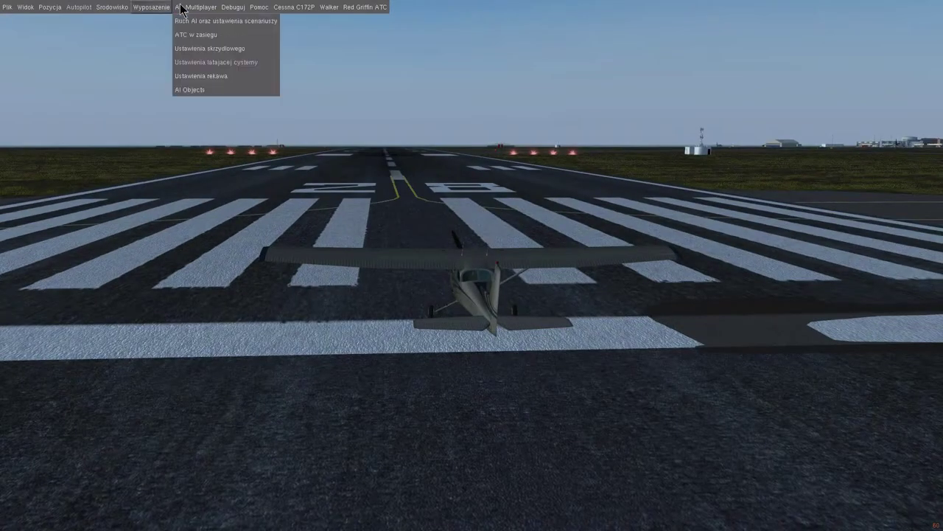
pyautogui.click(202, 8)
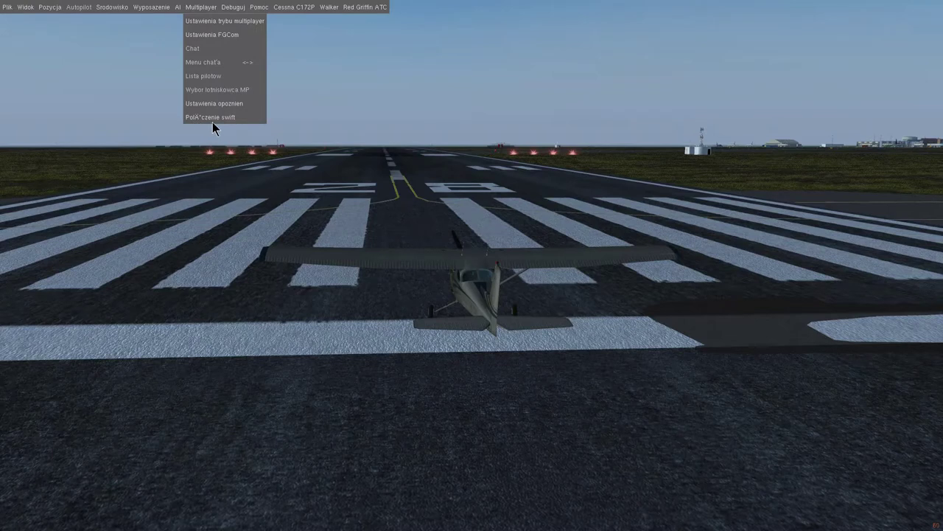
pyautogui.click(152, 9)
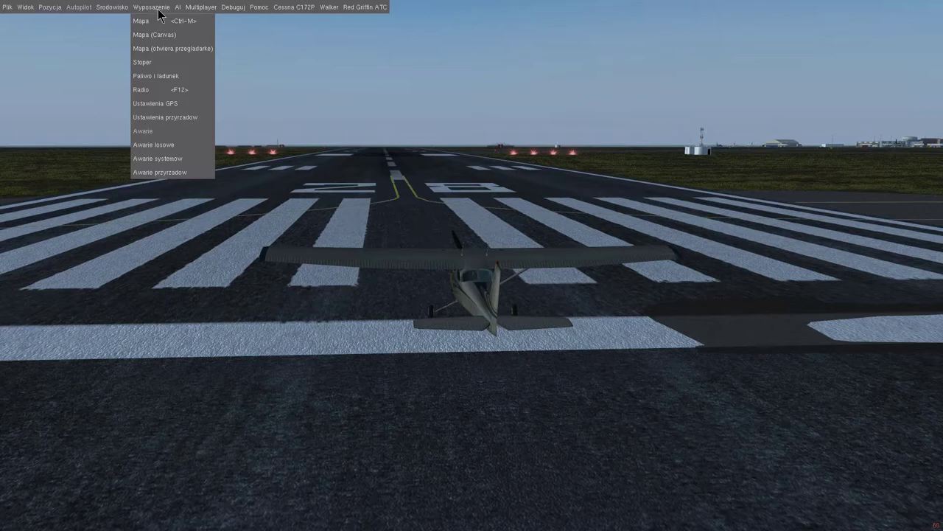
pyautogui.click(201, 10)
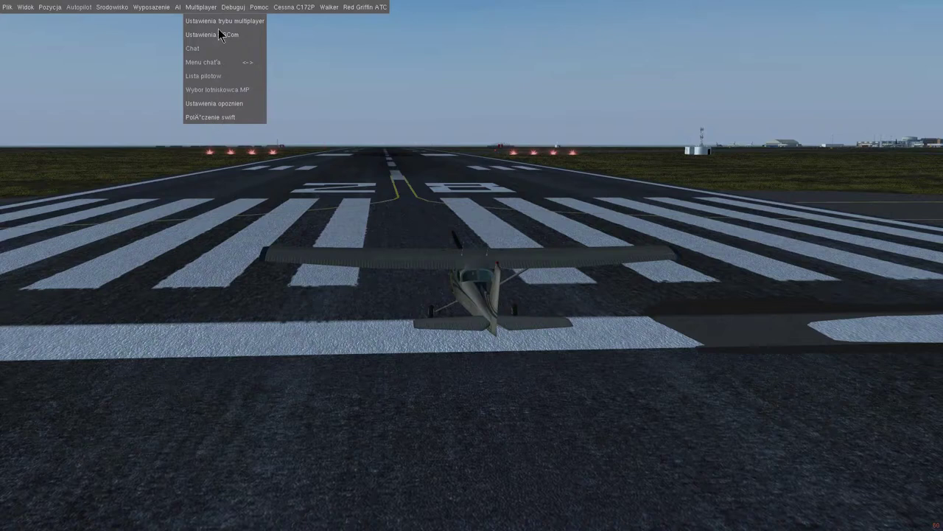
pyautogui.click(230, 10)
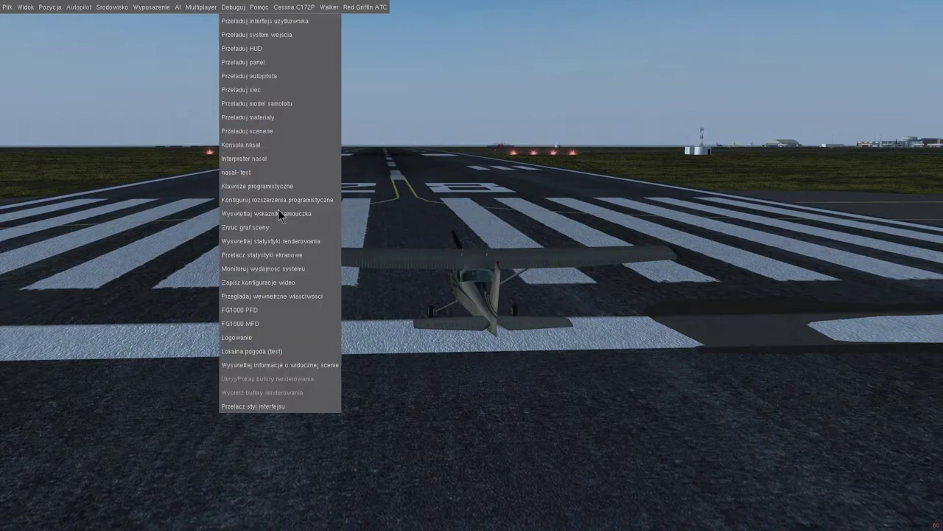
pyautogui.click(260, 9)
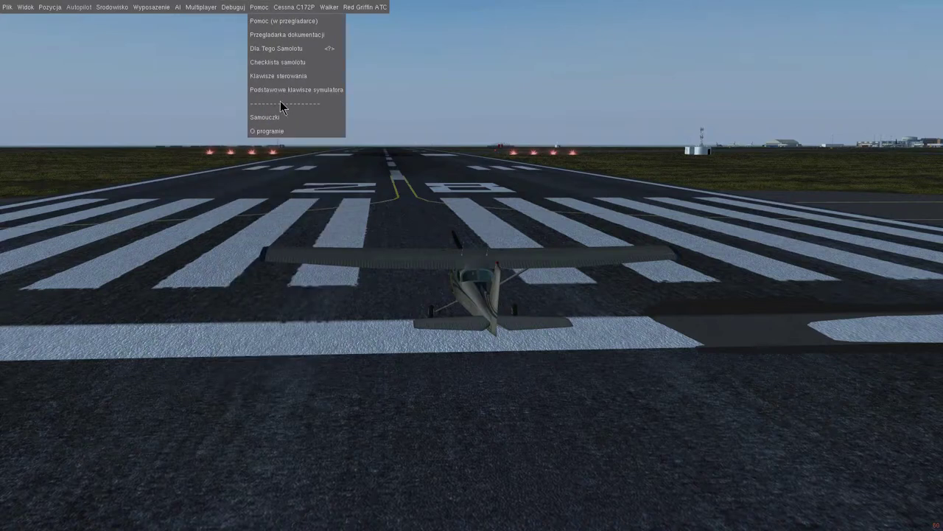
pyautogui.click(287, 9)
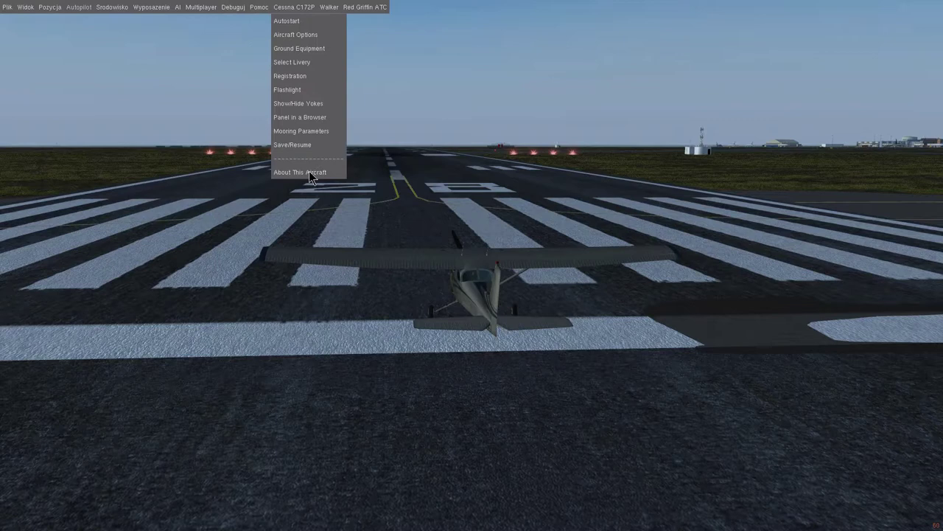
pyautogui.click(331, 10)
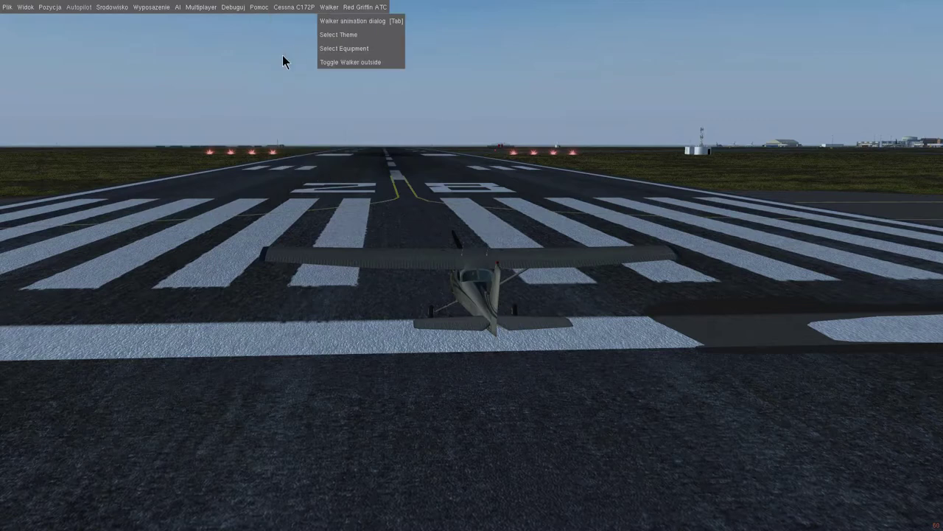
# - Start the Cessna C172P's engine with the Autostart command
pyautogui.click(292, 11)
pyautogui.click(293, 21)
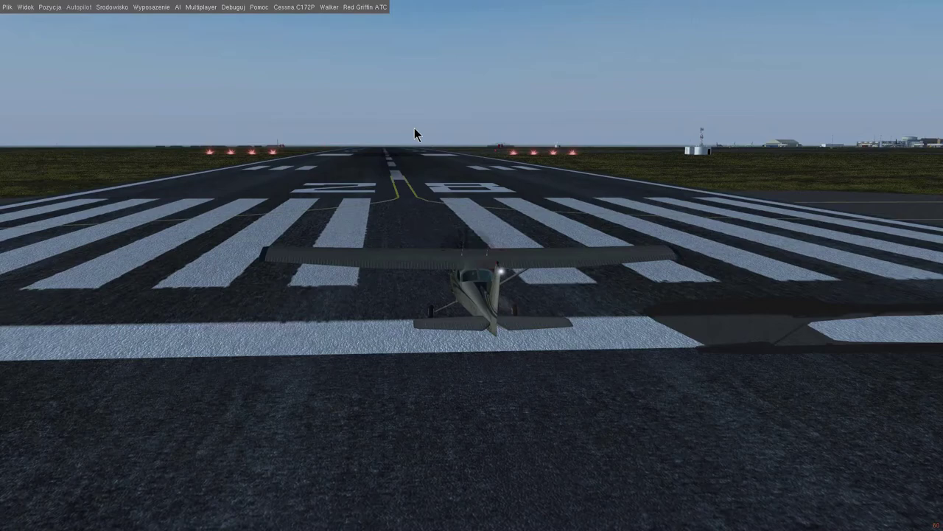
# - Switch the Cessna between the cockpit and outside views around take-off and pause the simulation over the runway
pyautogui.press('v')
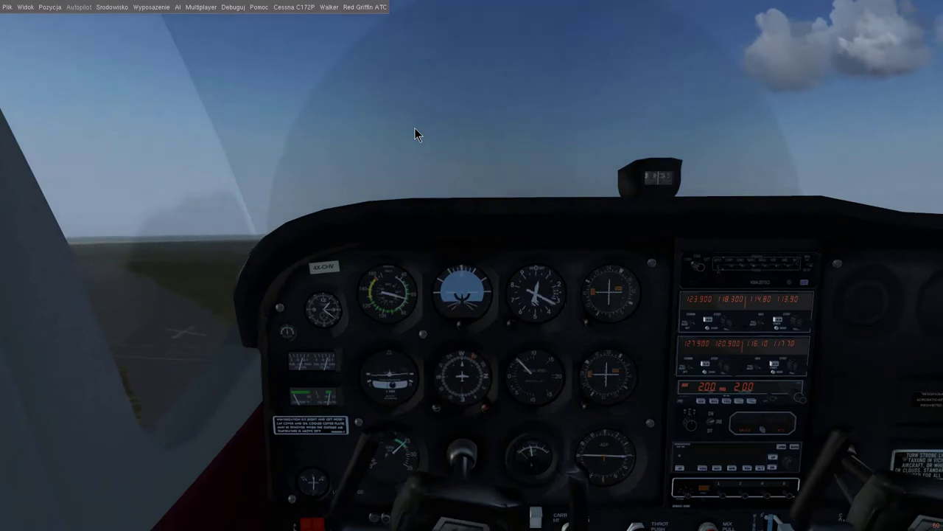
pyautogui.press('v')
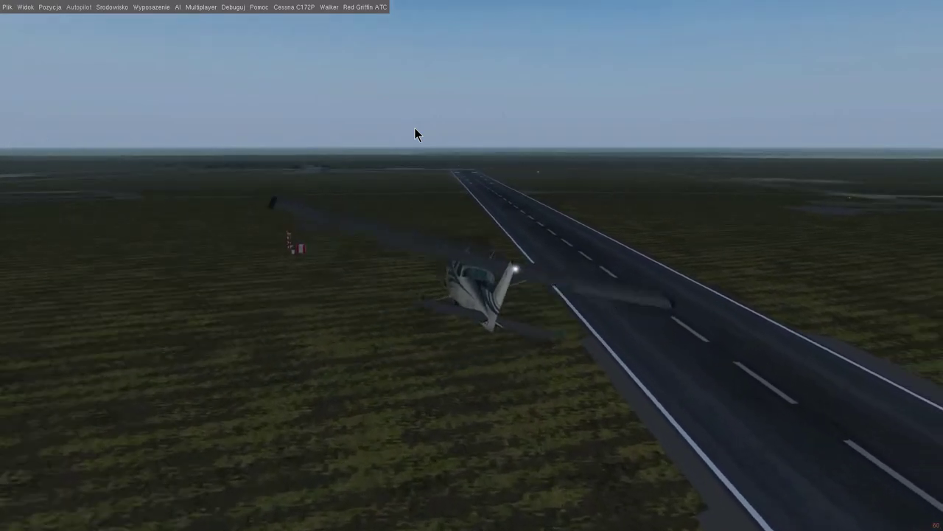
pyautogui.press('p')
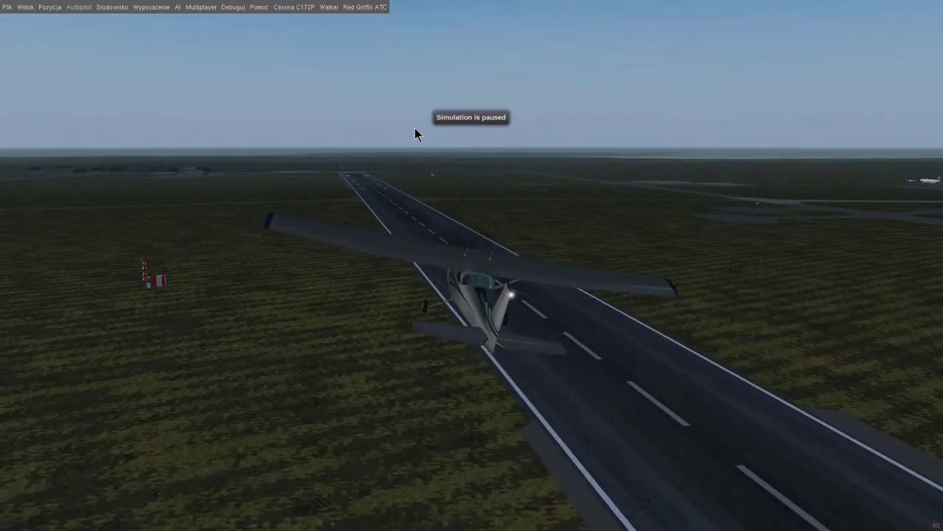
# - Examine the detailed weather engine's advanced wind, cloud shadow and visibility settings, and accept the weather dialogs
pyautogui.click(107, 9)
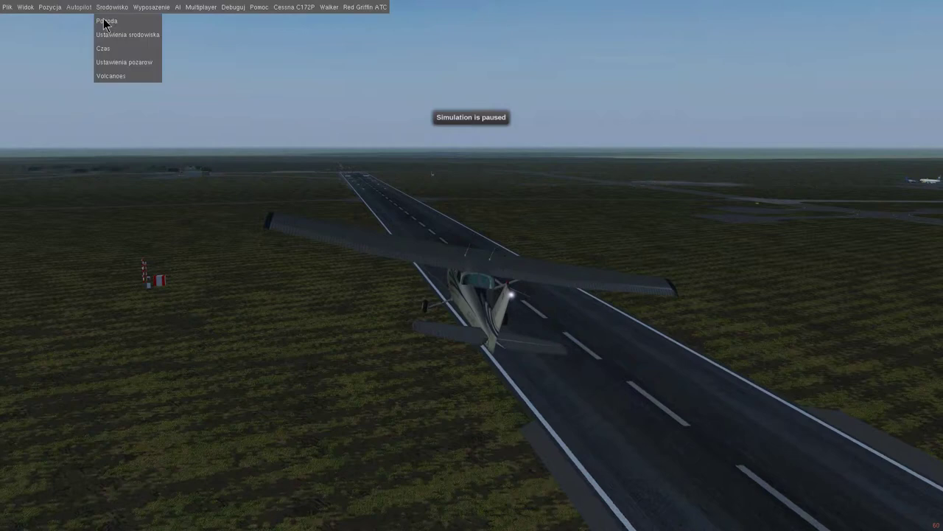
pyautogui.click(103, 22)
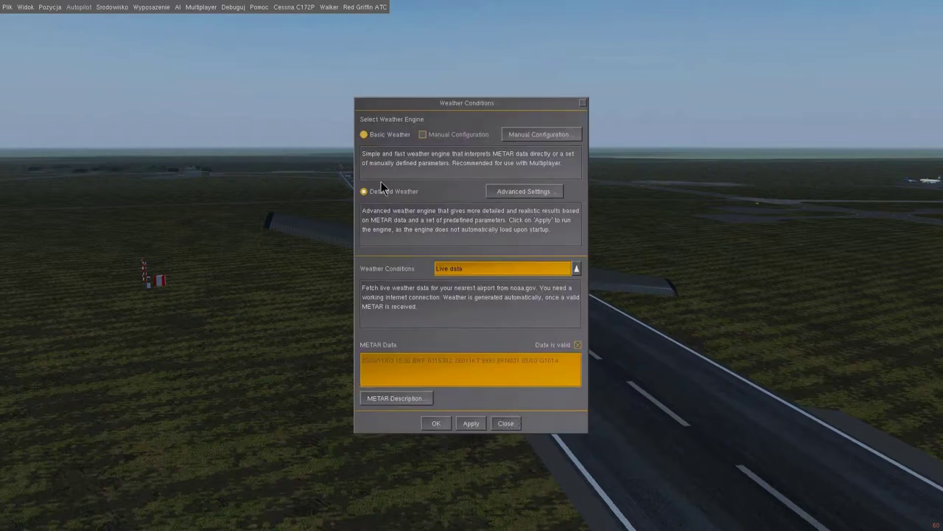
pyautogui.click(498, 192)
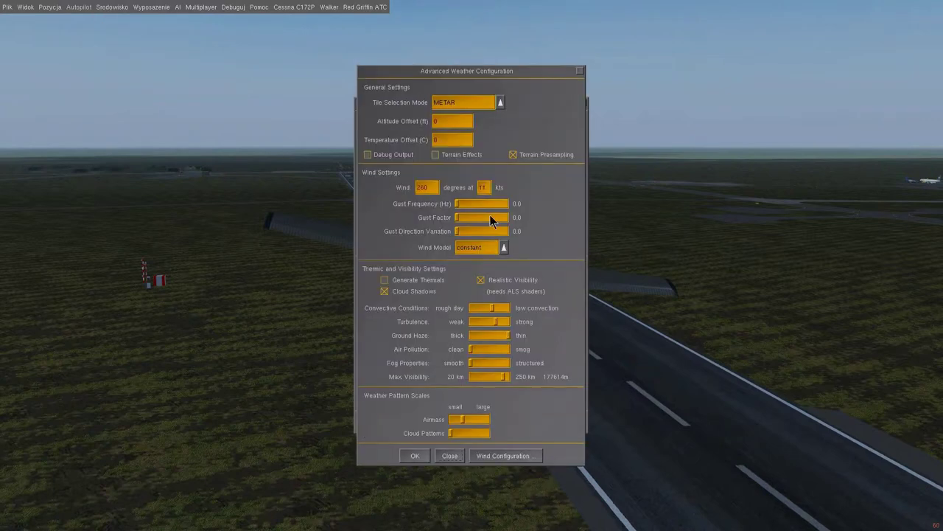
pyautogui.click(384, 291)
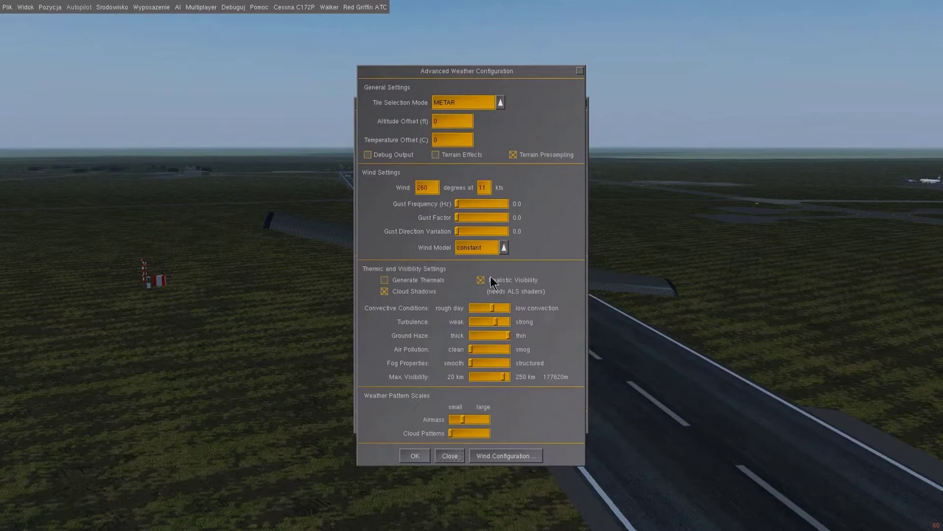
pyautogui.click(421, 456)
pyautogui.click(434, 429)
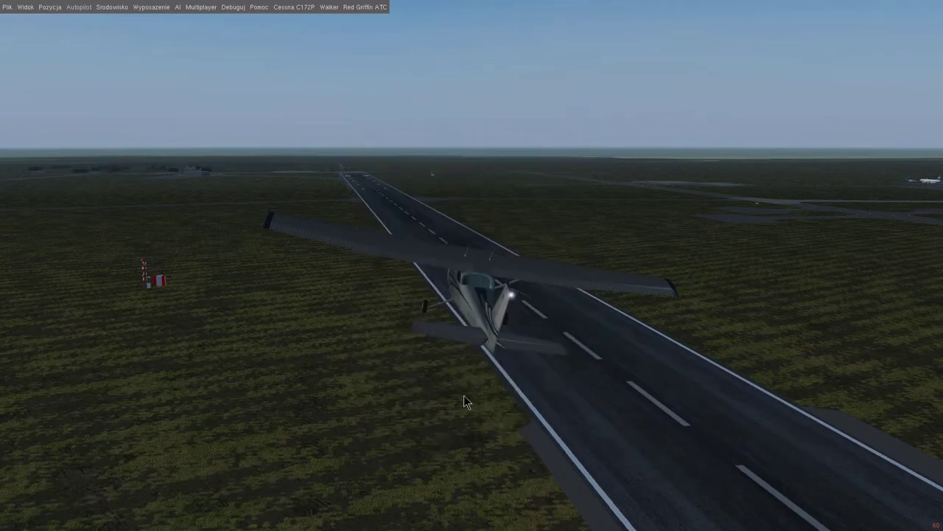
# - View the flying Cessna from several outside angles and vary the simulation speed on the way to the coast
pyautogui.moveTo(463, 395); pyautogui.dragTo(573, 329)
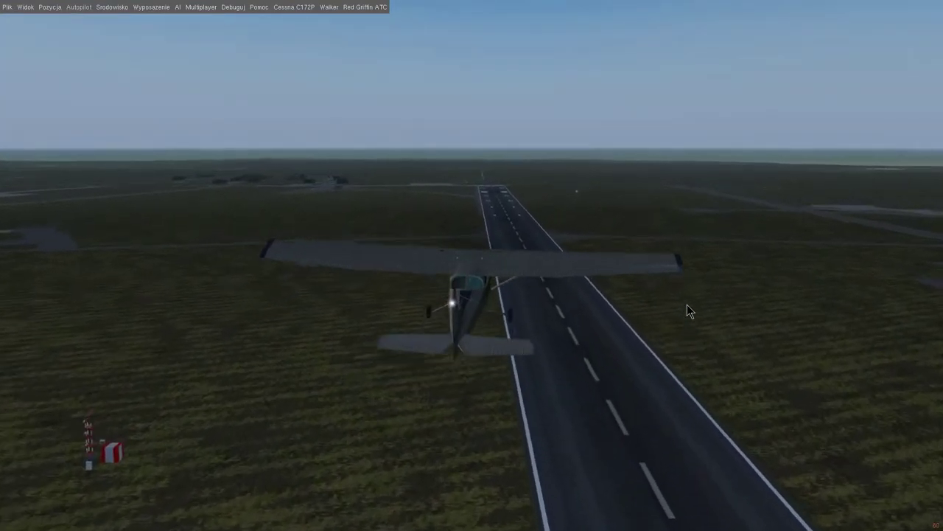
pyautogui.press('v')
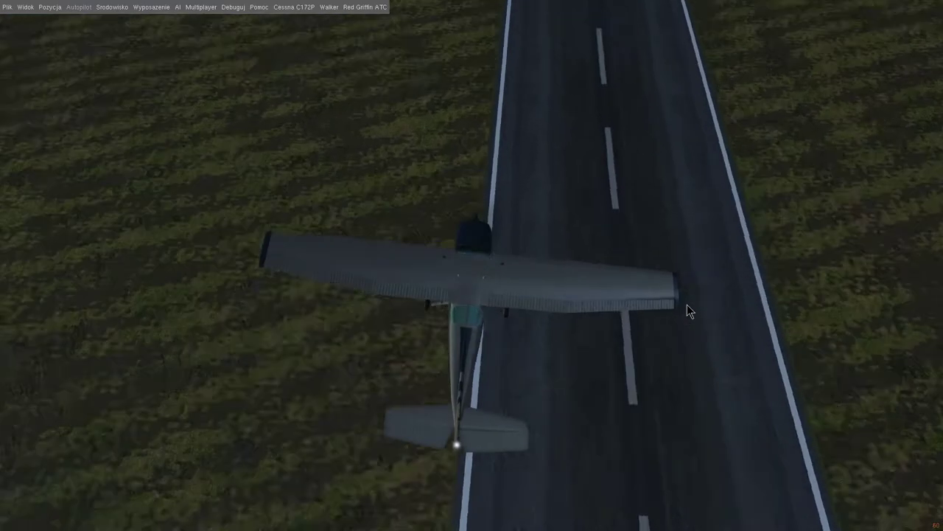
pyautogui.hotkey('shift', 'v')
pyautogui.press('v')
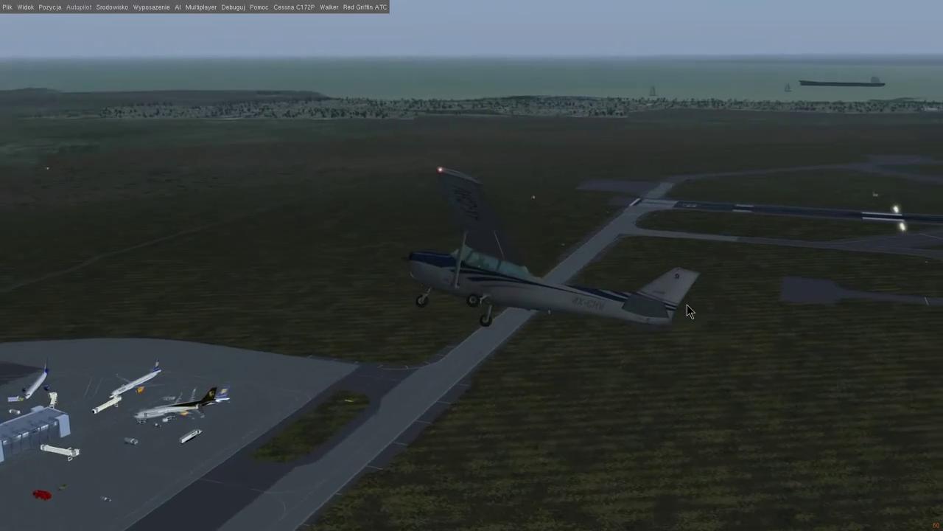
pyautogui.press('a')
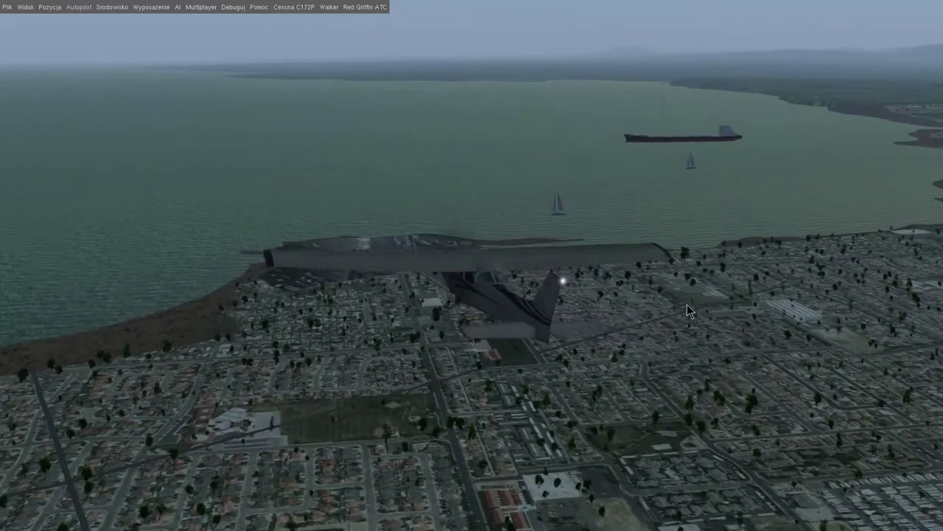
pyautogui.hotkey('shift', 'a')
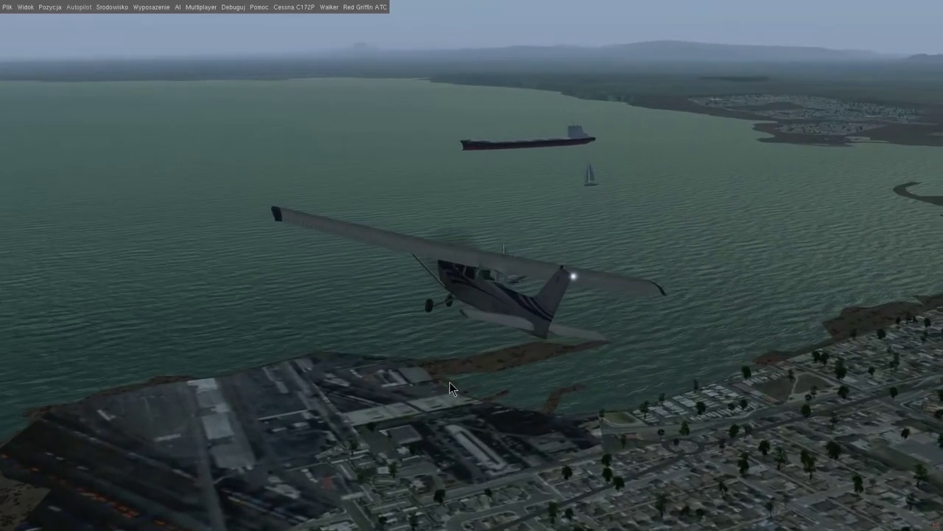
# - Pause the flight, check the live-data weather conditions and METAR data, and accept the dialog
pyautogui.press('p')
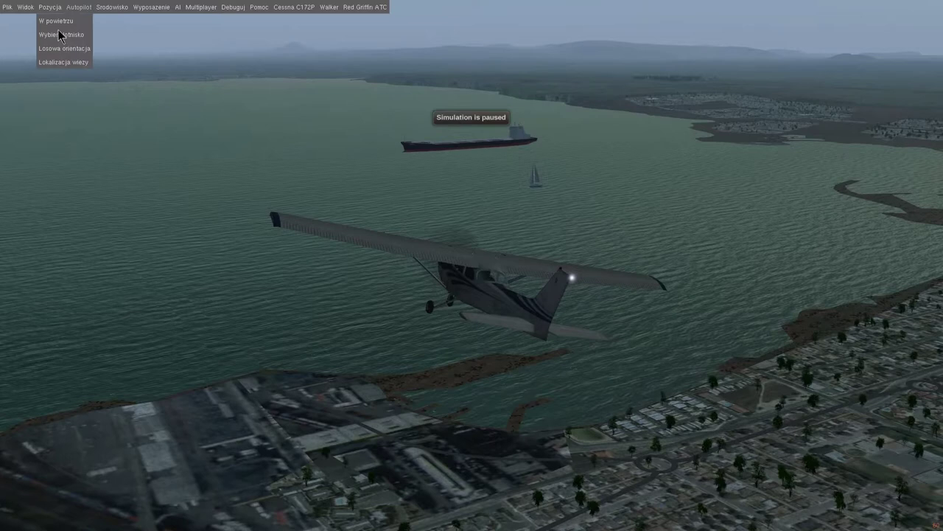
pyautogui.click(114, 10)
pyautogui.click(107, 21)
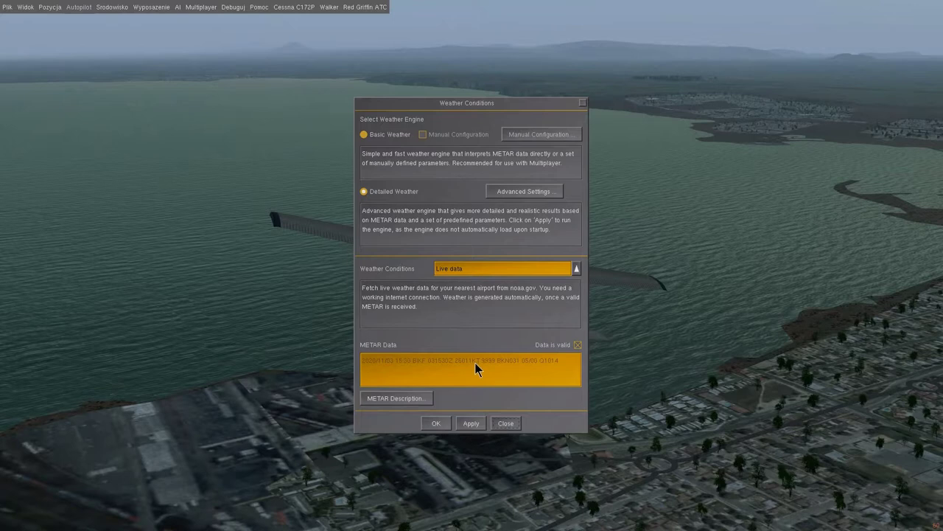
pyautogui.click(443, 424)
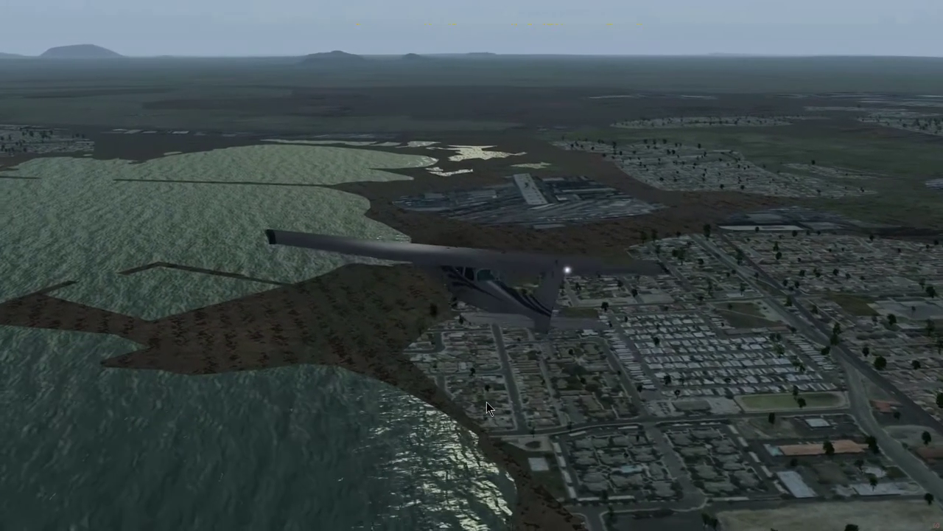
# - Speed up the simulated flight over the water and exit FlightGear
pyautogui.press('a')
pyautogui.press('a')
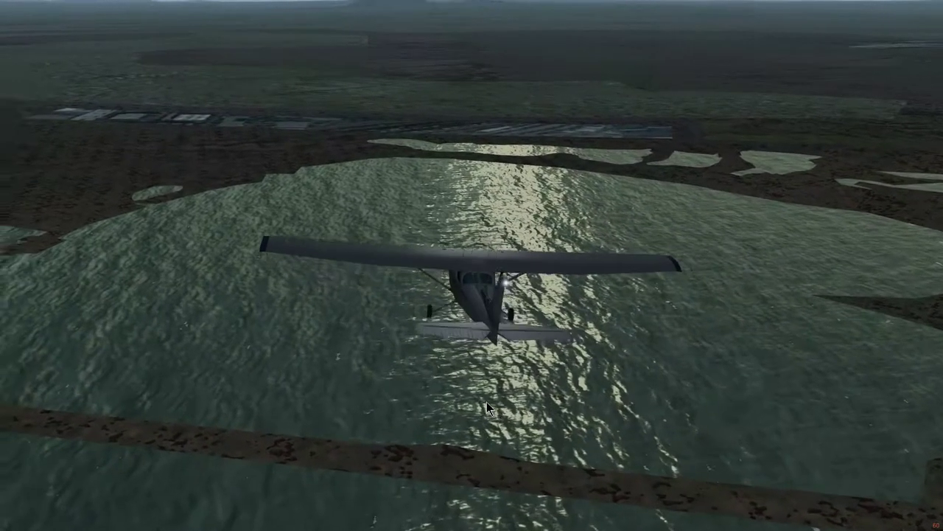
pyautogui.press('Escape')
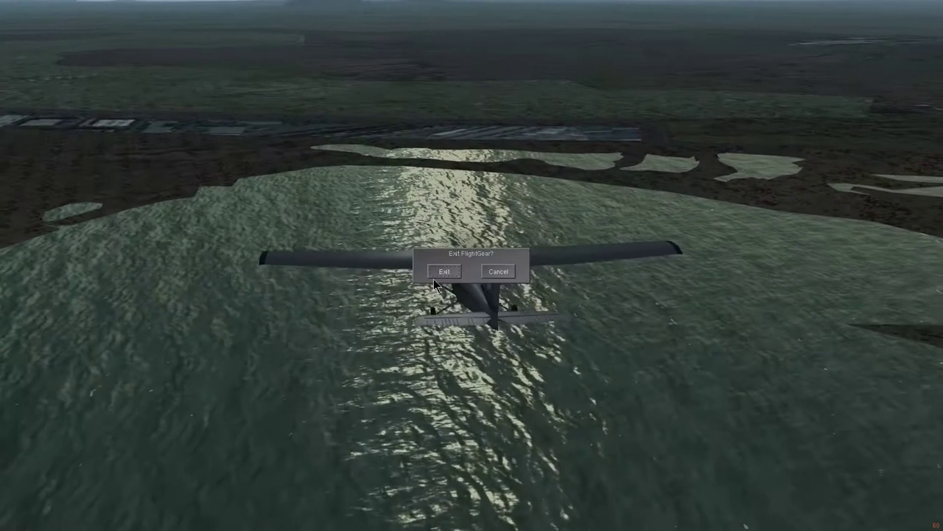
pyautogui.click(442, 272)
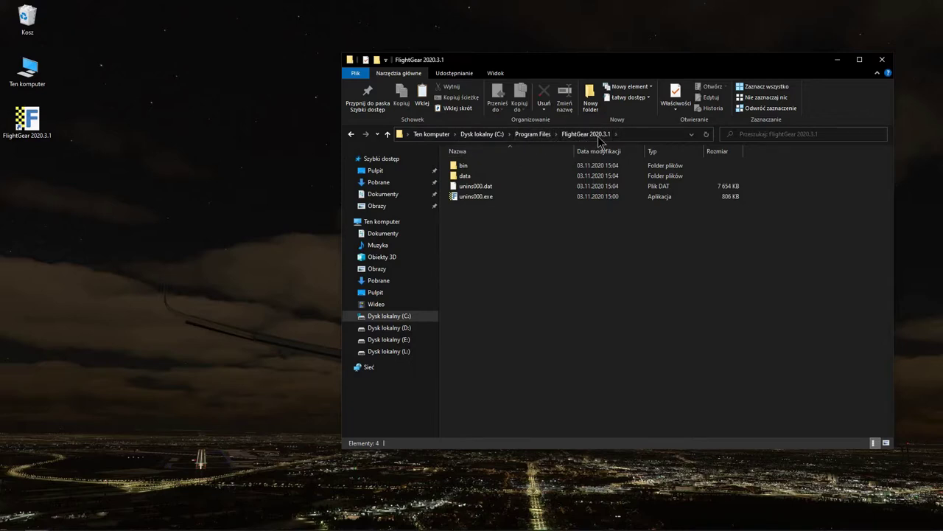
# - Create a desktop shortcut to fgfs-compositor.exe from the bin folder of the FlightGear 2020.3.1 installation
pyautogui.doubleClick(476, 168)
pyautogui.scroll(-13, 515, 243)
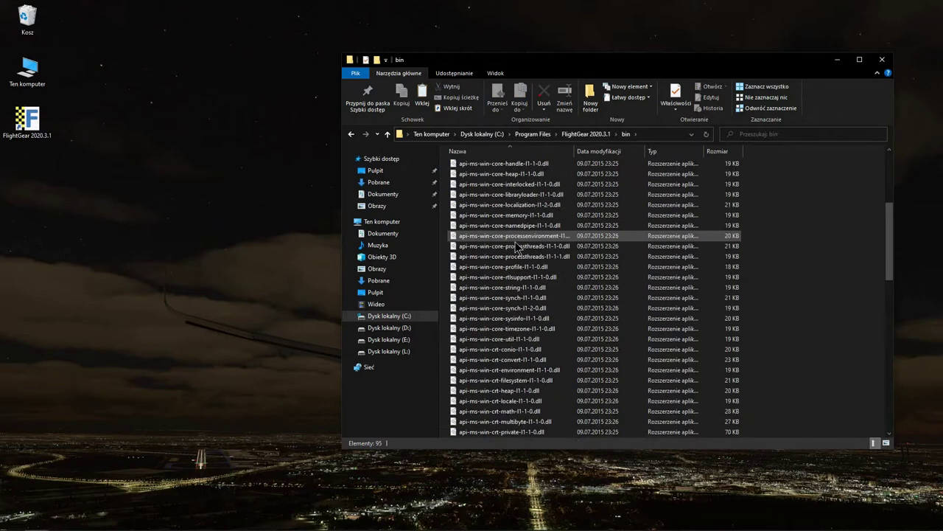
pyautogui.scroll(-3, 514, 243)
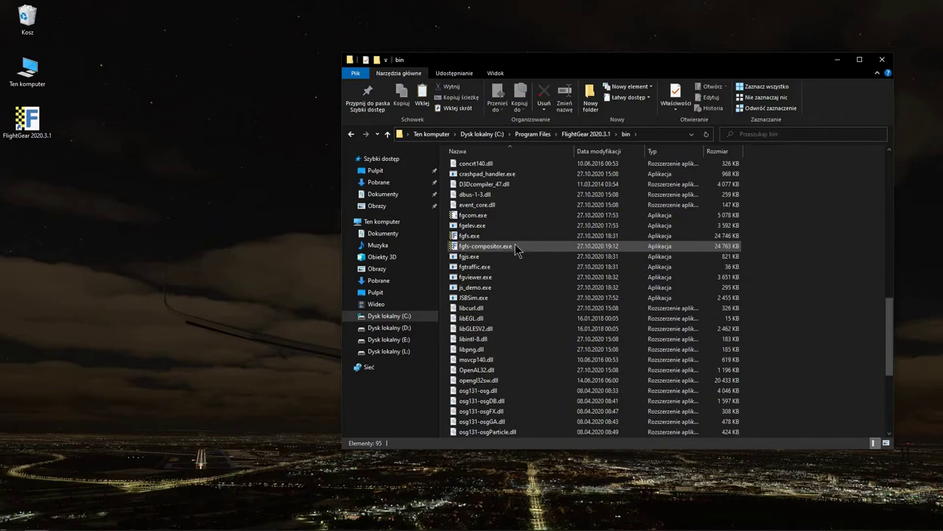
pyautogui.click(473, 248)
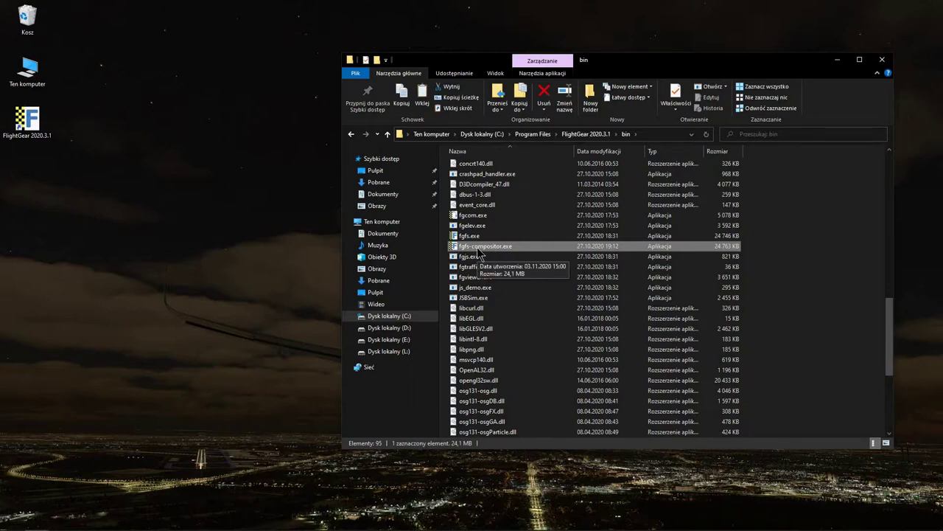
pyautogui.moveTo(477, 246); pyautogui.dragTo(137, 207)
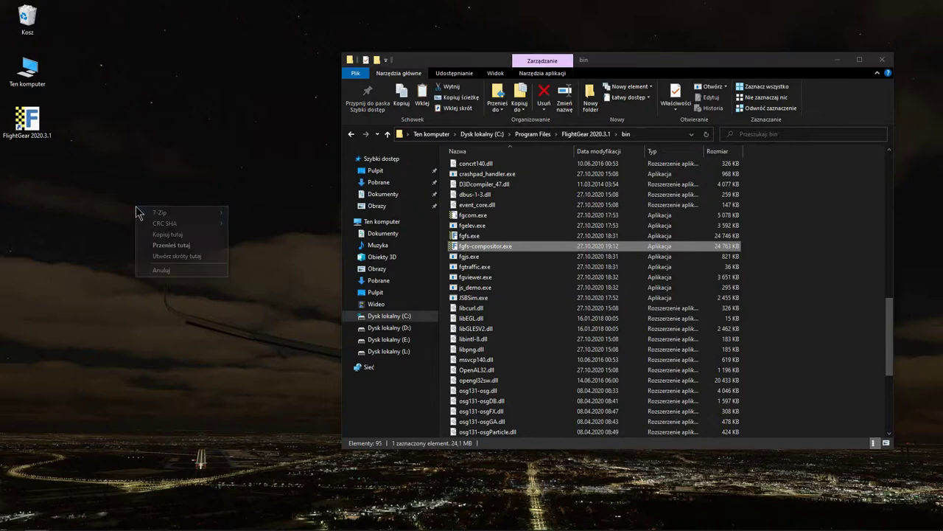
pyautogui.click(194, 257)
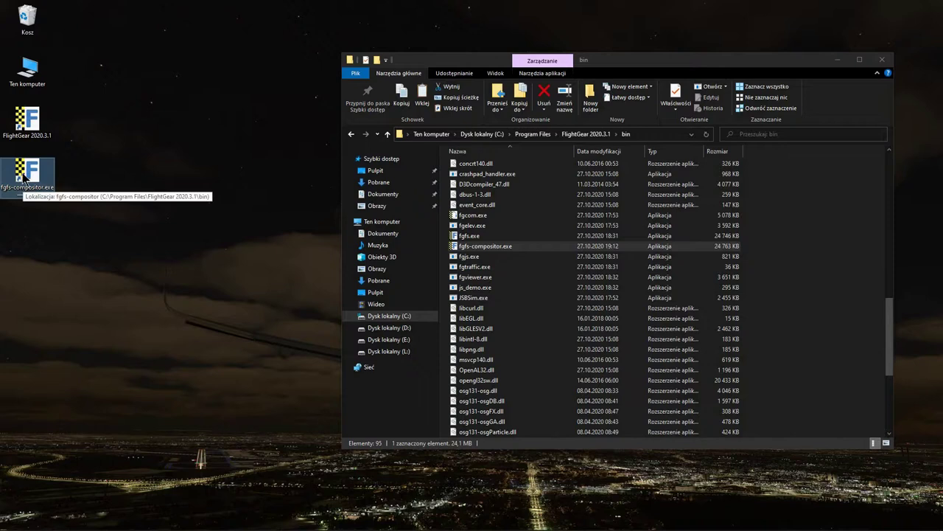
# - Append the options --launcher --language=pl to the target of the fgfs-compositor.exe desktop shortcut and save its properties
pyautogui.rightClick(26, 170)
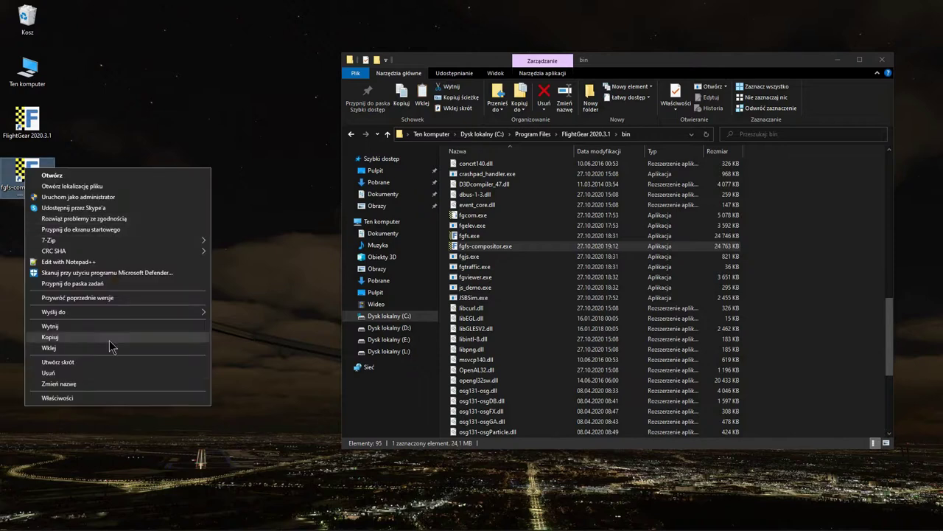
pyautogui.click(112, 397)
pyautogui.click(126, 258)
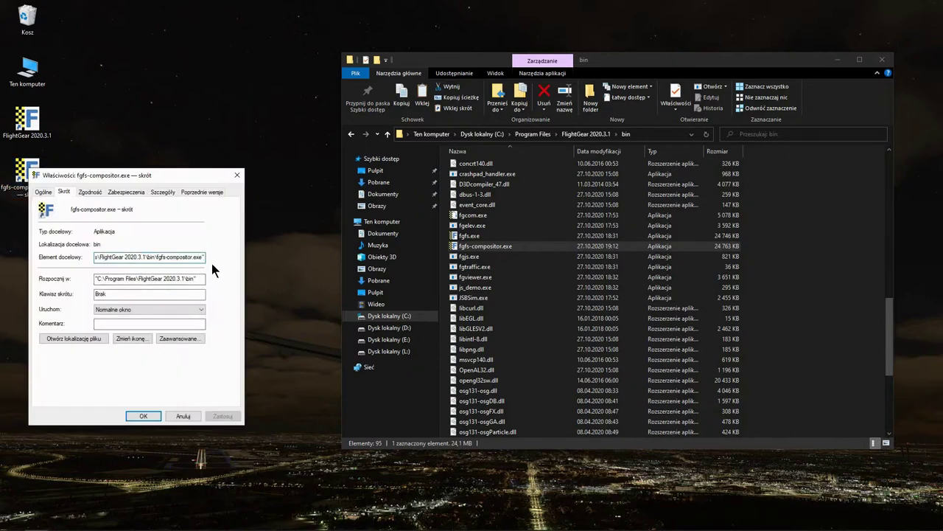
pyautogui.press('End')
pyautogui.write('-')
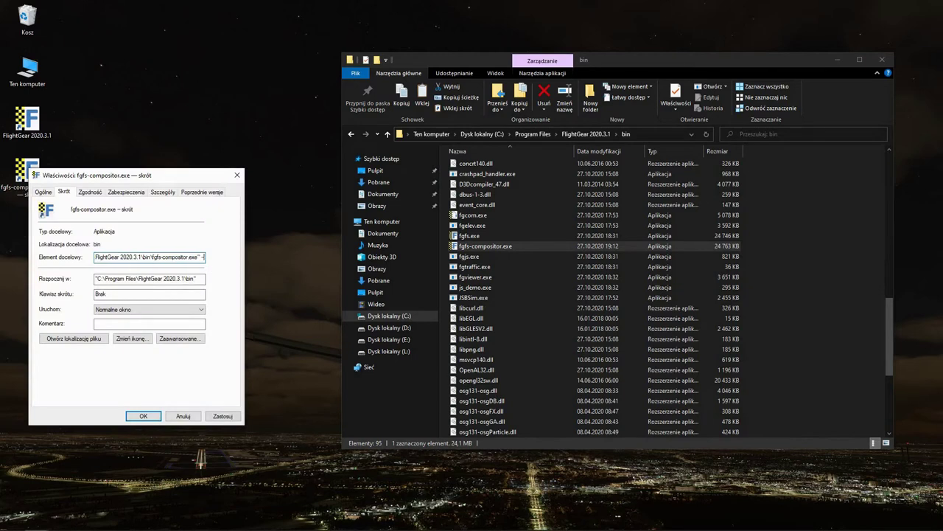
pyautogui.write('er --languag')
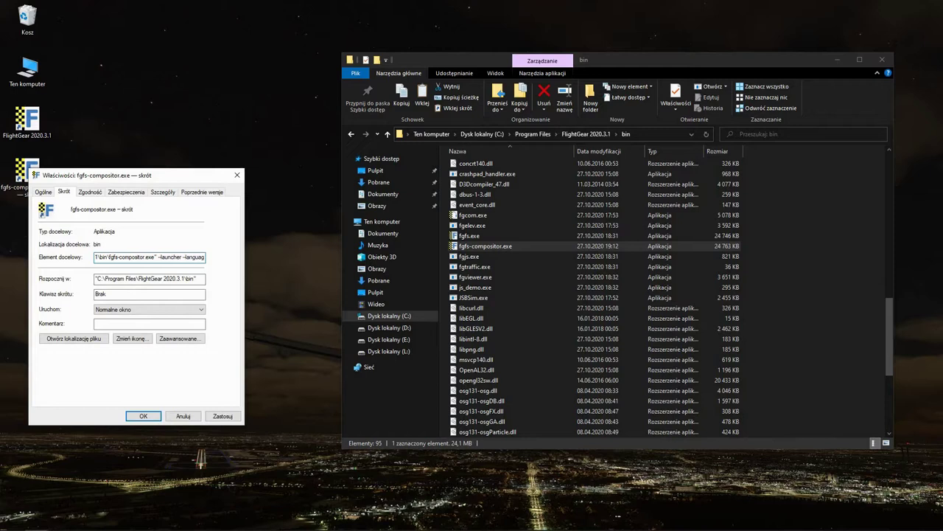
pyautogui.write('e=pl')
pyautogui.click(143, 415)
# - Start FlightGear from the fgfs-compositor.exe shortcut and select the Airbus A320-271N (PurePower 1127G) as the aircraft
pyautogui.doubleClick(29, 180)
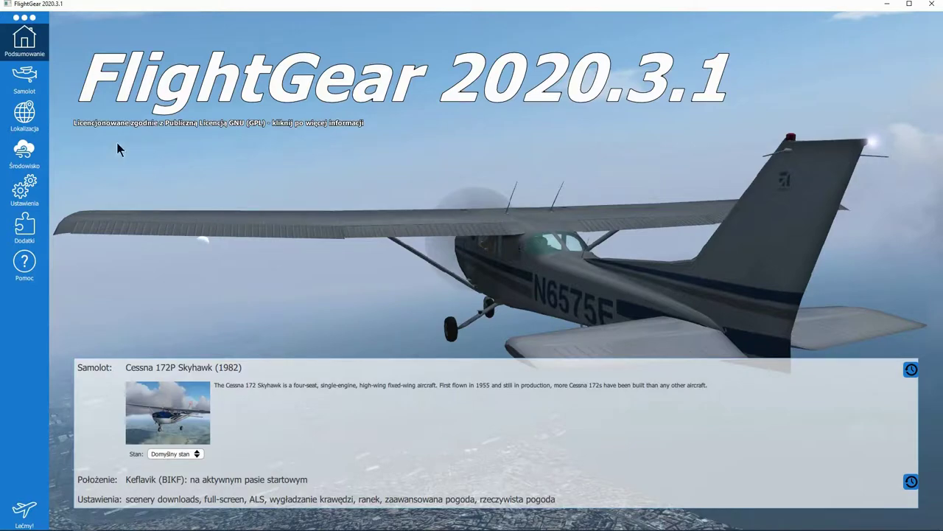
pyautogui.click(28, 88)
pyautogui.click(27, 112)
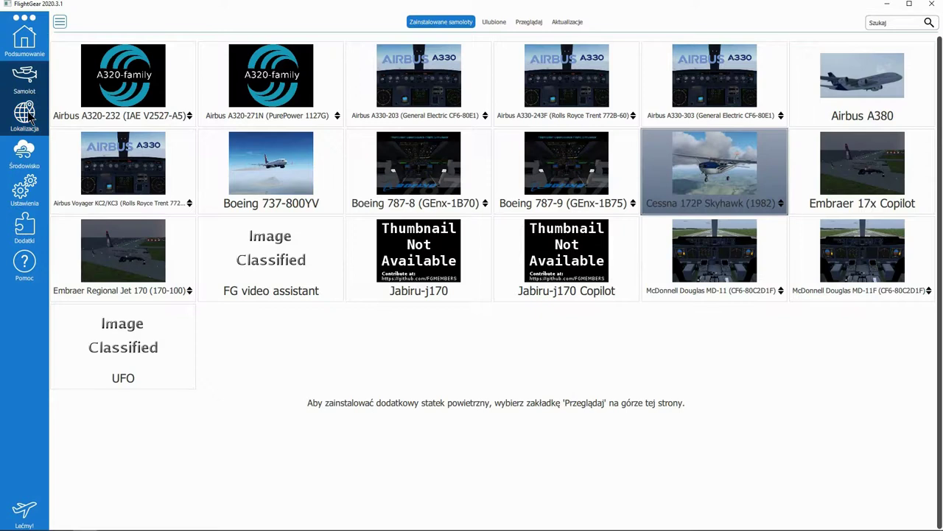
pyautogui.click(24, 41)
pyautogui.click(25, 90)
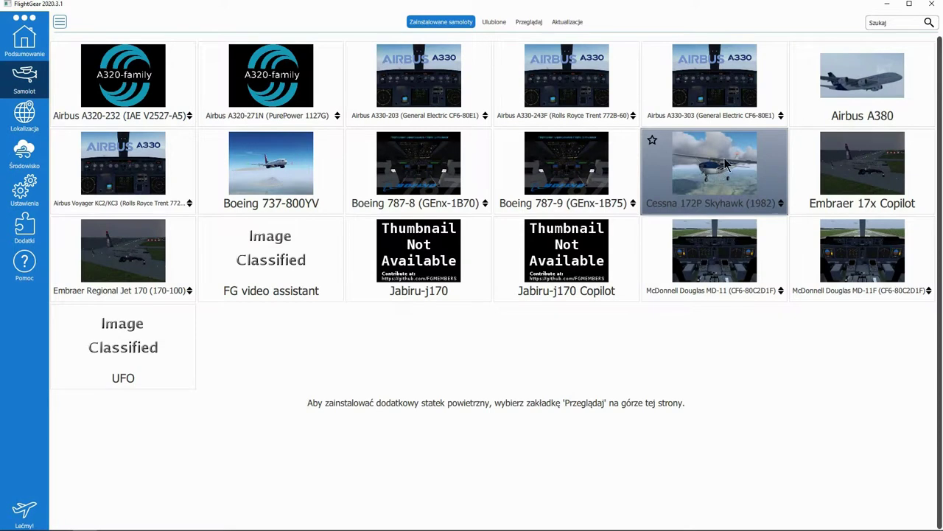
pyautogui.click(298, 100)
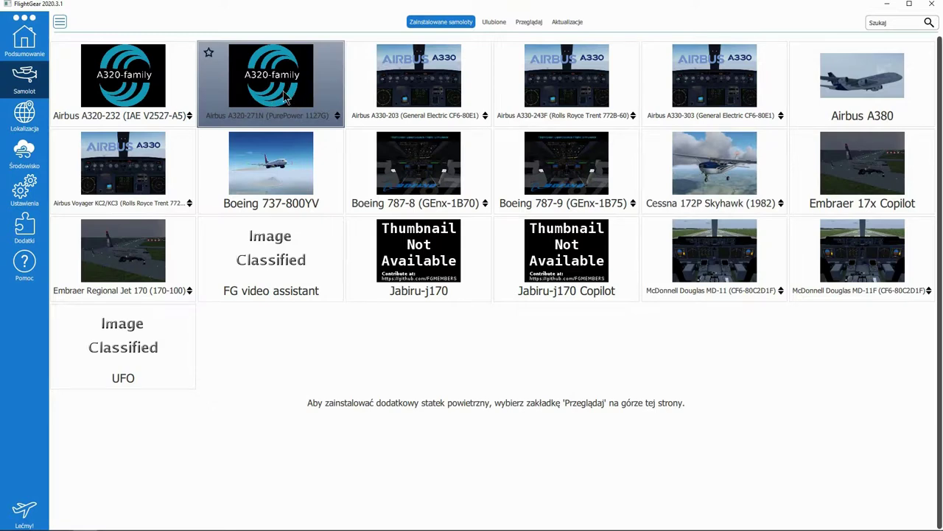
pyautogui.click(156, 90)
pyautogui.click(286, 98)
# - Set the start location to EPWA - Warszawa Okecie and launch the flight
pyautogui.click(40, 126)
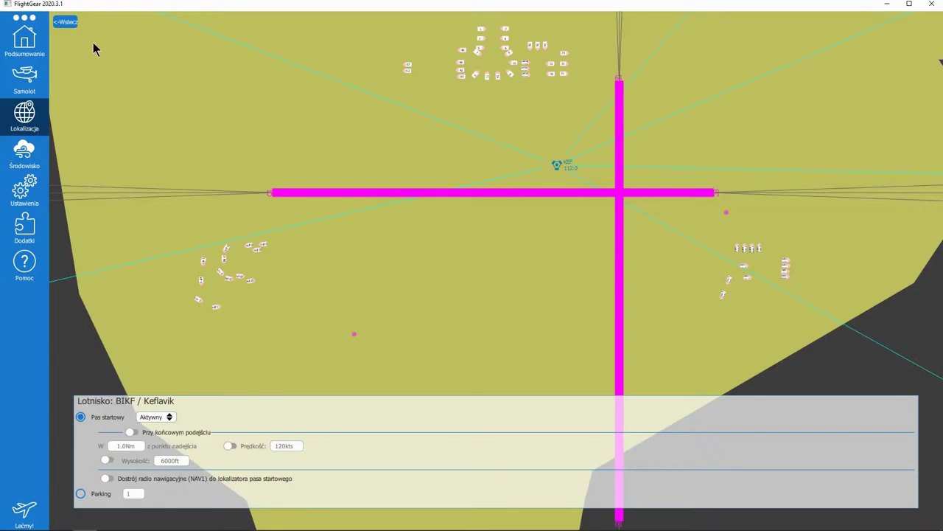
pyautogui.click(65, 22)
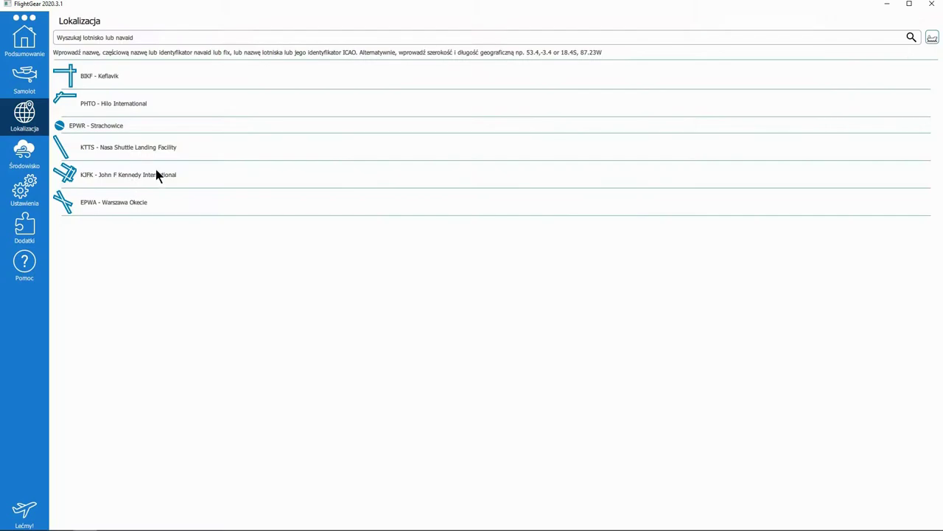
pyautogui.click(112, 203)
pyautogui.click(22, 510)
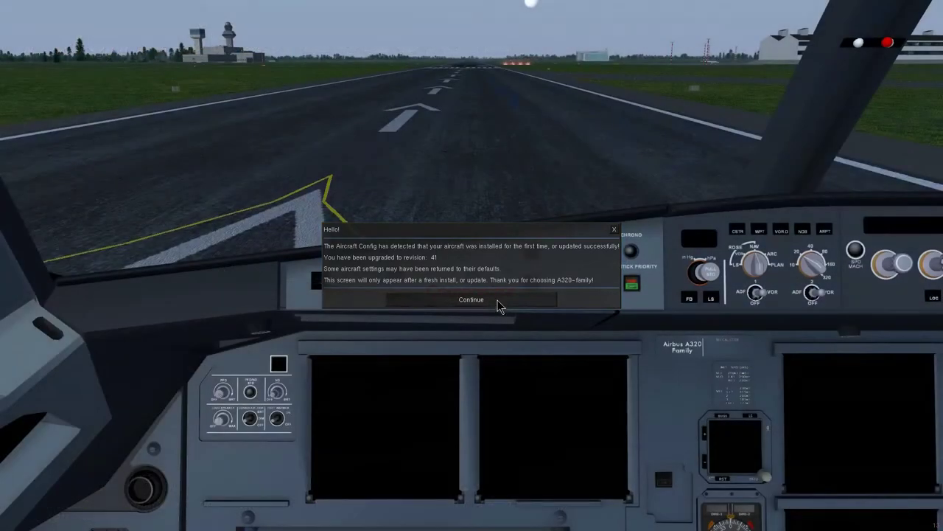
# - Dismiss the A320's first-install notice and view the aircraft from below and the side in Helicopter View
pyautogui.click(498, 300)
pyautogui.click(498, 307)
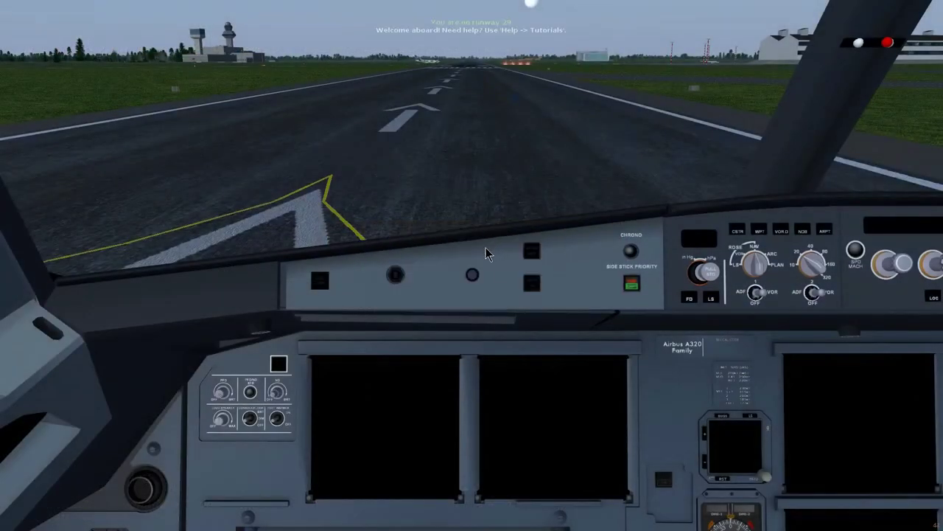
pyautogui.moveTo(476, 263)
pyautogui.mouseDown()
pyautogui.moveTo(478, 243)
pyautogui.moveTo(526, 173)
pyautogui.moveTo(606, 247)
pyautogui.moveTo(538, 246)
pyautogui.moveTo(579, 253)
pyautogui.moveTo(592, 244)
pyautogui.moveTo(495, 295)
pyautogui.moveTo(557, 375)
pyautogui.moveTo(639, 354)
pyautogui.moveTo(655, 324)
pyautogui.moveTo(580, 332)
pyautogui.moveTo(457, 318)
pyautogui.moveTo(464, 255)
pyautogui.moveTo(478, 251)
pyautogui.mouseUp()
pyautogui.hotkey('shift', '8')
pyautogui.moveTo(505, 327); pyautogui.dragTo(496, 213)
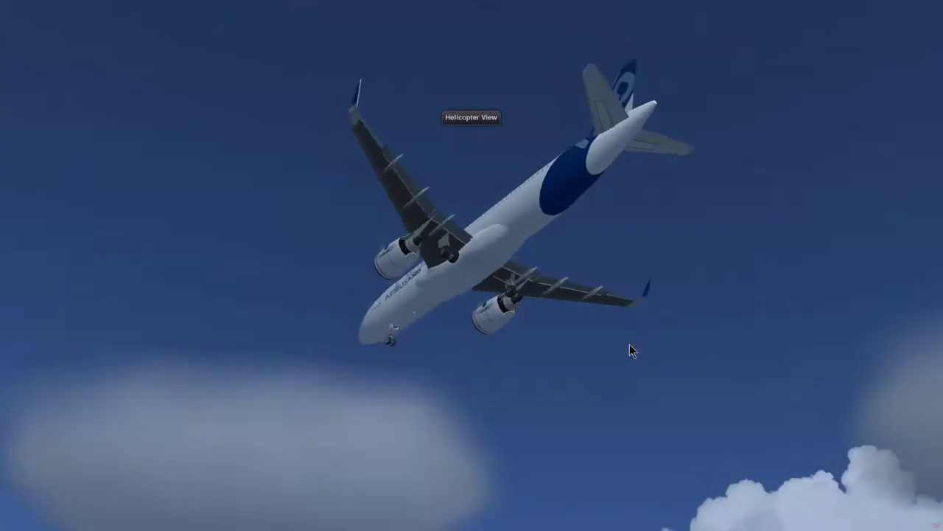
pyautogui.moveTo(629, 349); pyautogui.dragTo(691, 330)
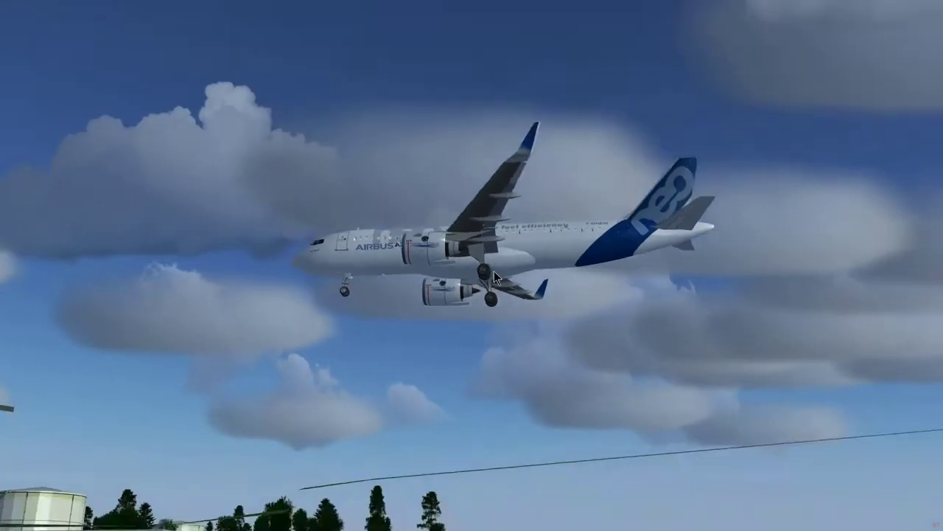